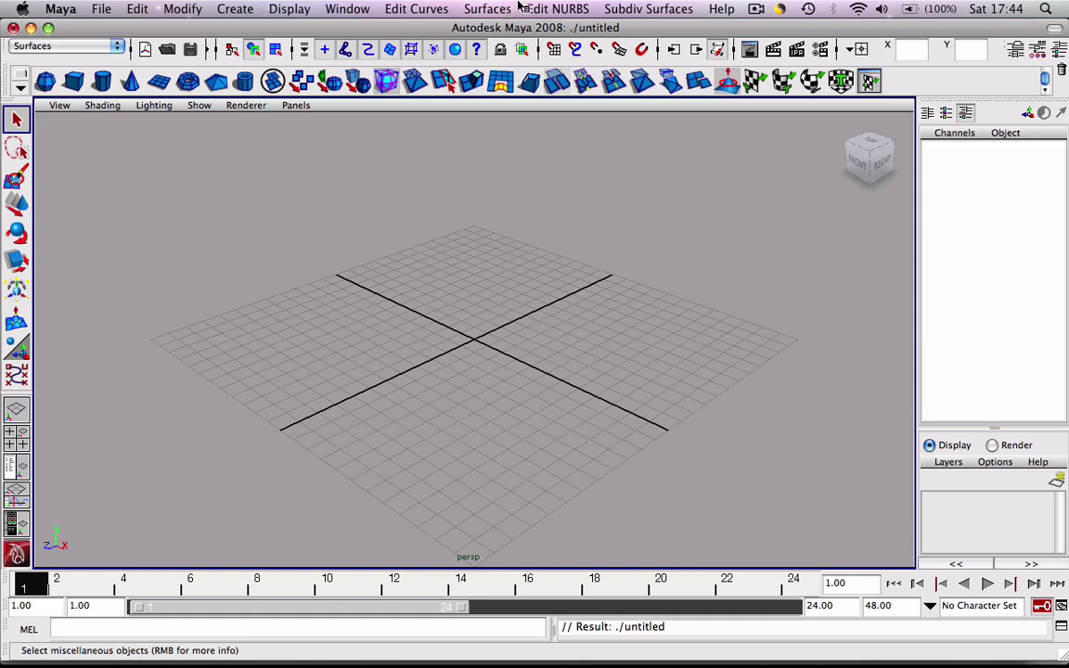
Step: Tumble the perspective view, then maximize the side panel to fill the workspace
key("space")
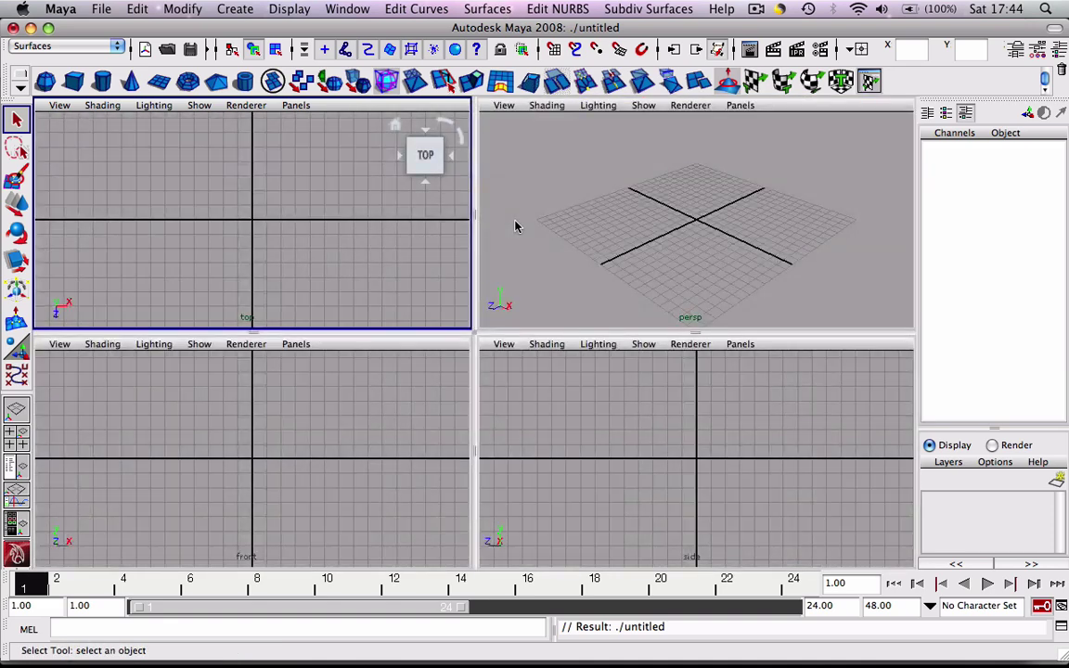
key("space")
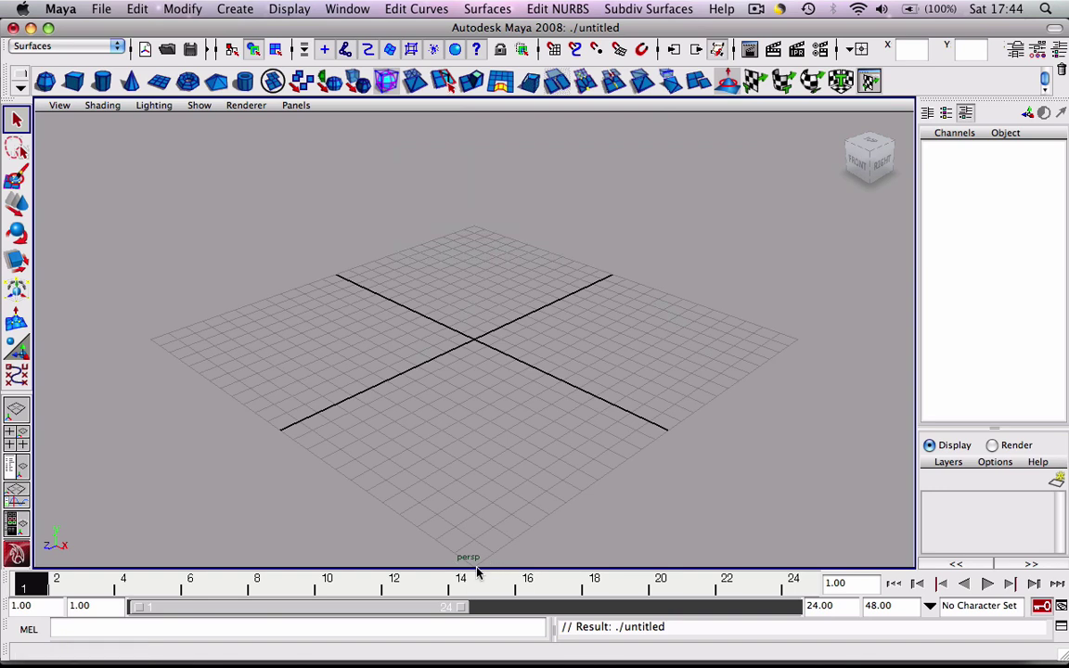
mouse_move(752, 241)
left_mouse_down("alt")
mouse_move(611, 257)
mouse_move(720, 229)
mouse_move(749, 234)
left_mouse_up("alt")
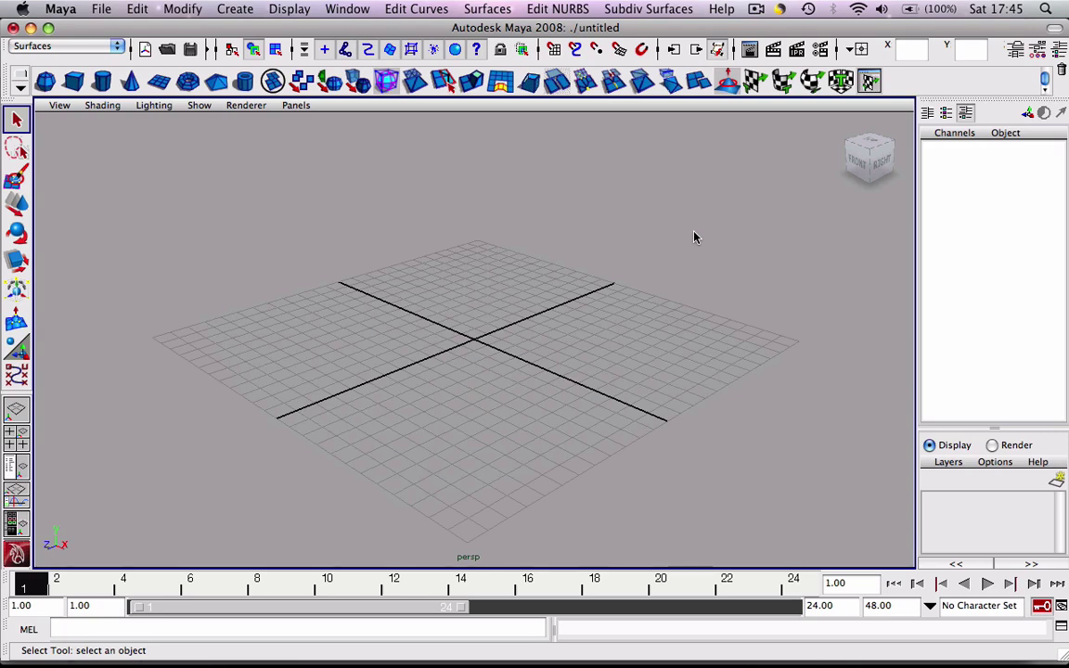
key("space")
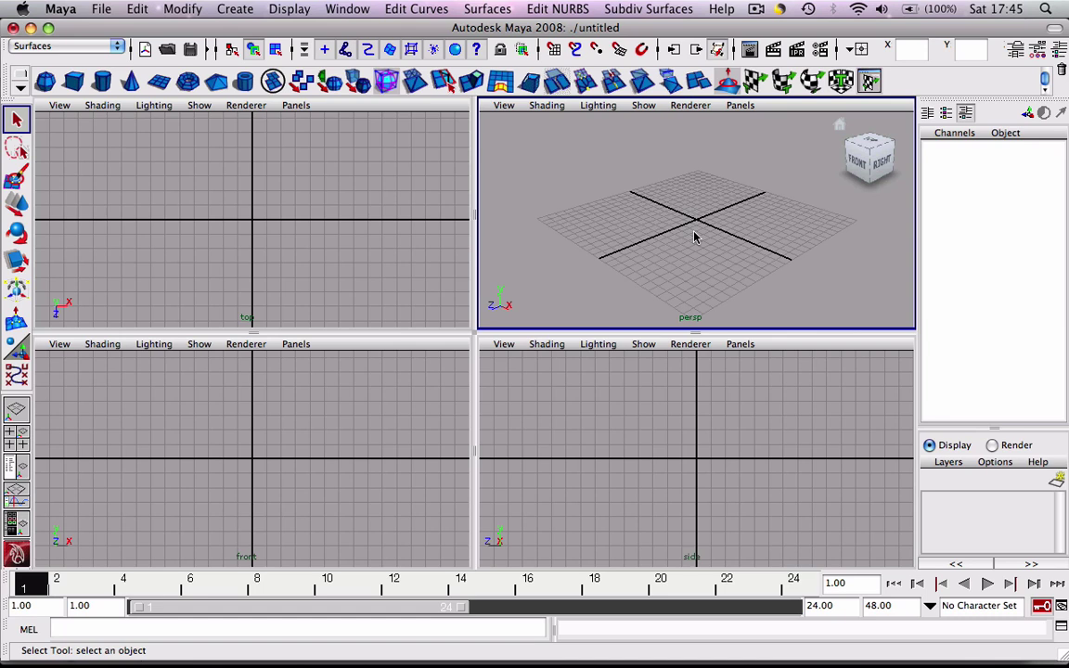
left_click(676, 432)
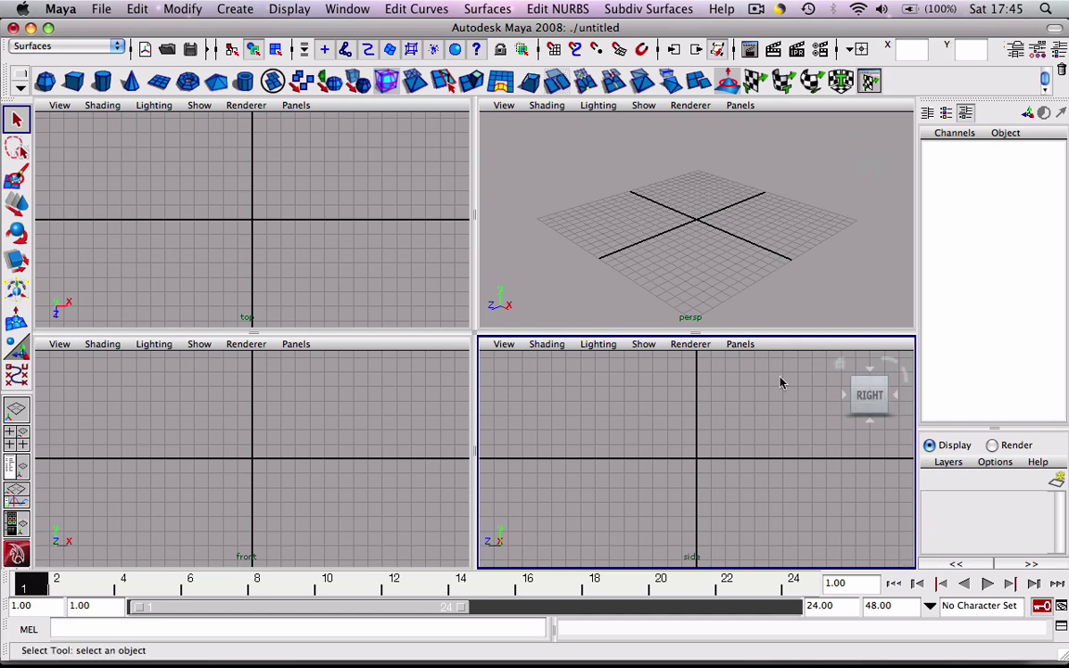
key("space")
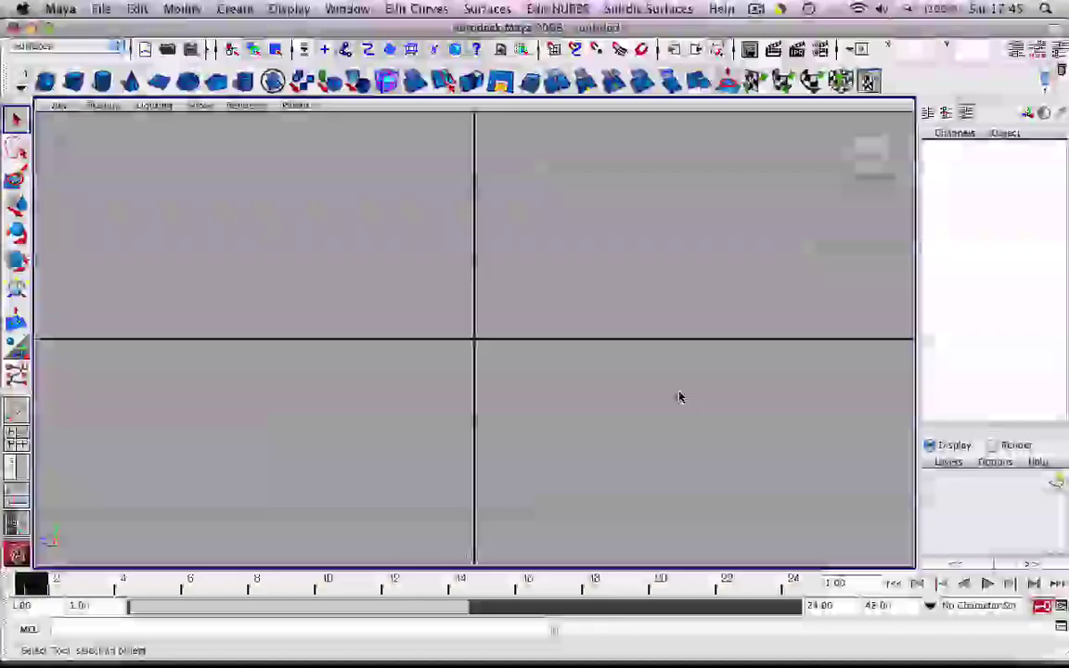
key("space")
left_click(413, 241)
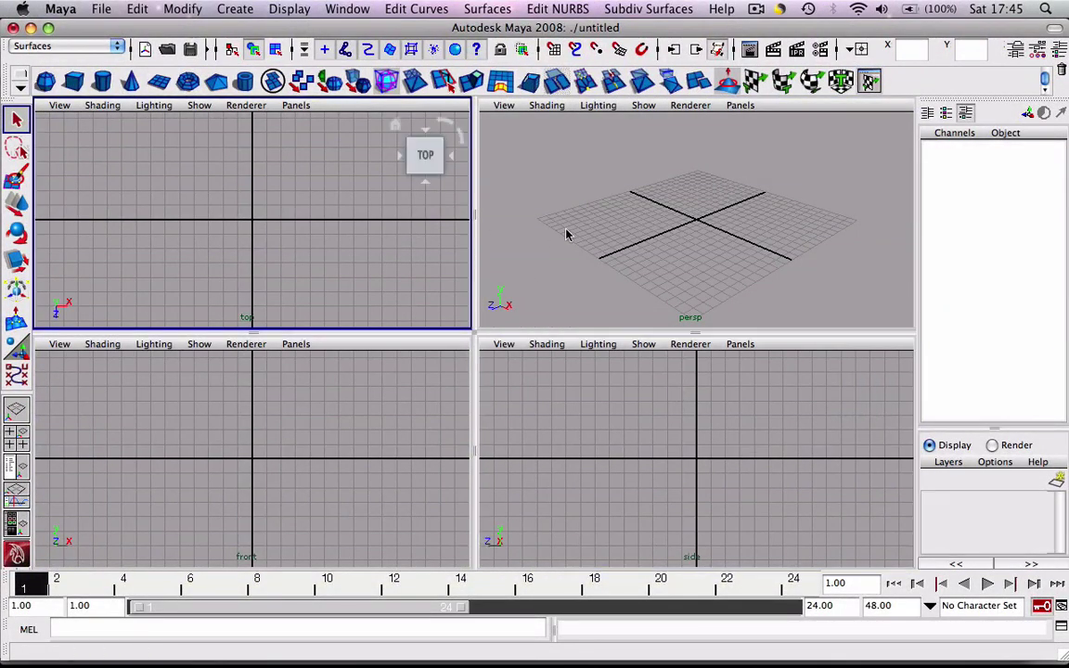
left_click(631, 229)
left_click(635, 401)
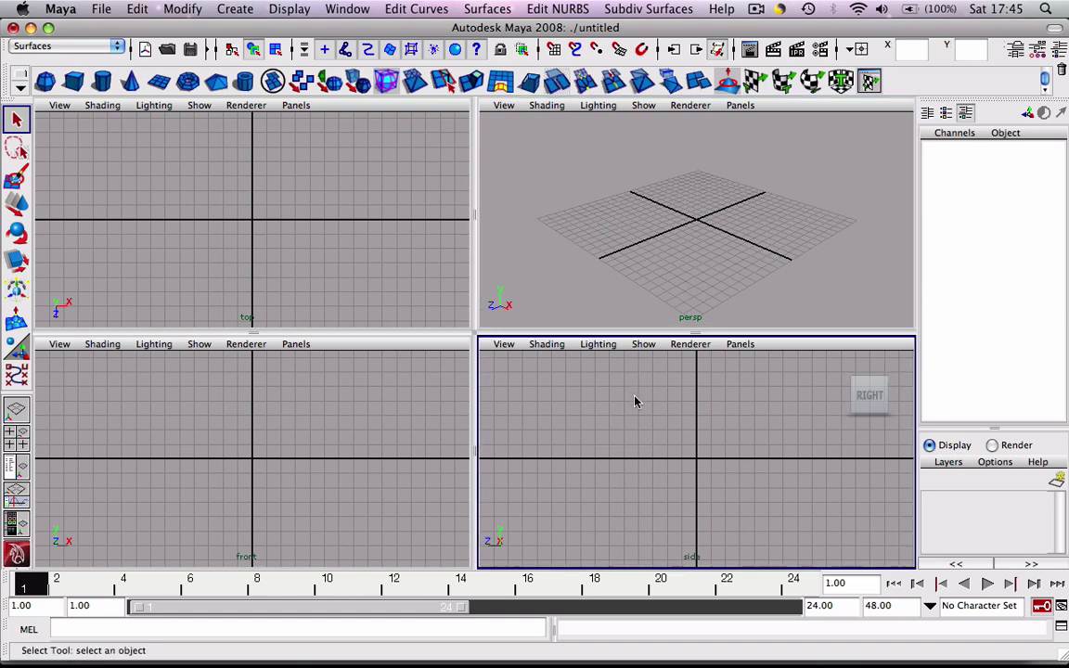
key("space")
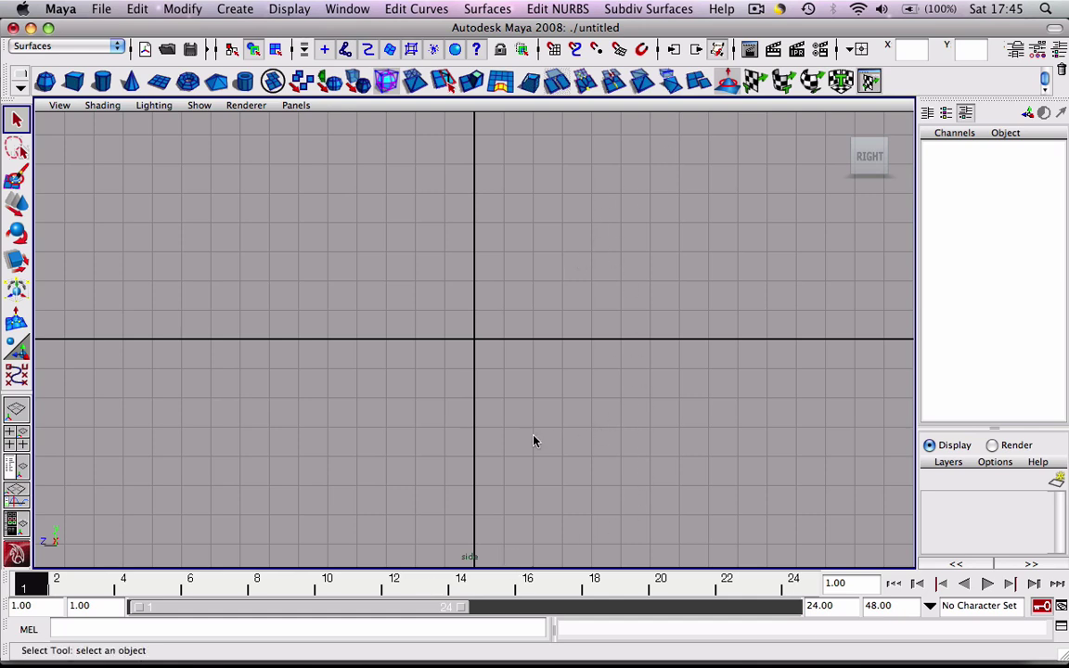
Step: Activate the CV Curve Tool from the Create menu with grid snapping on
left_click(236, 11)
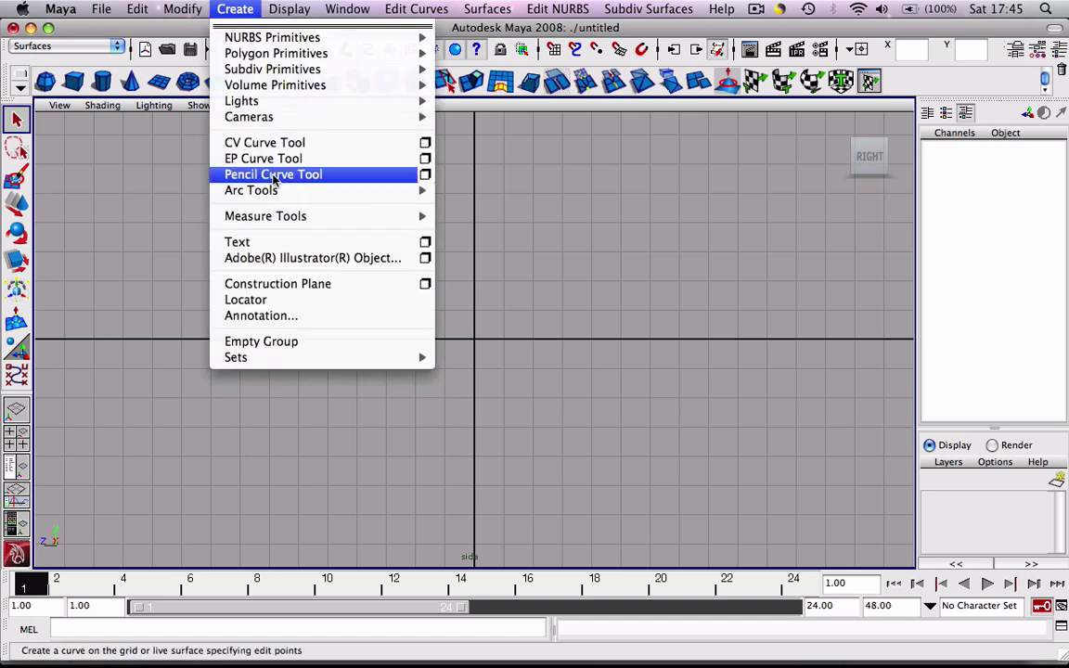
left_click(310, 145)
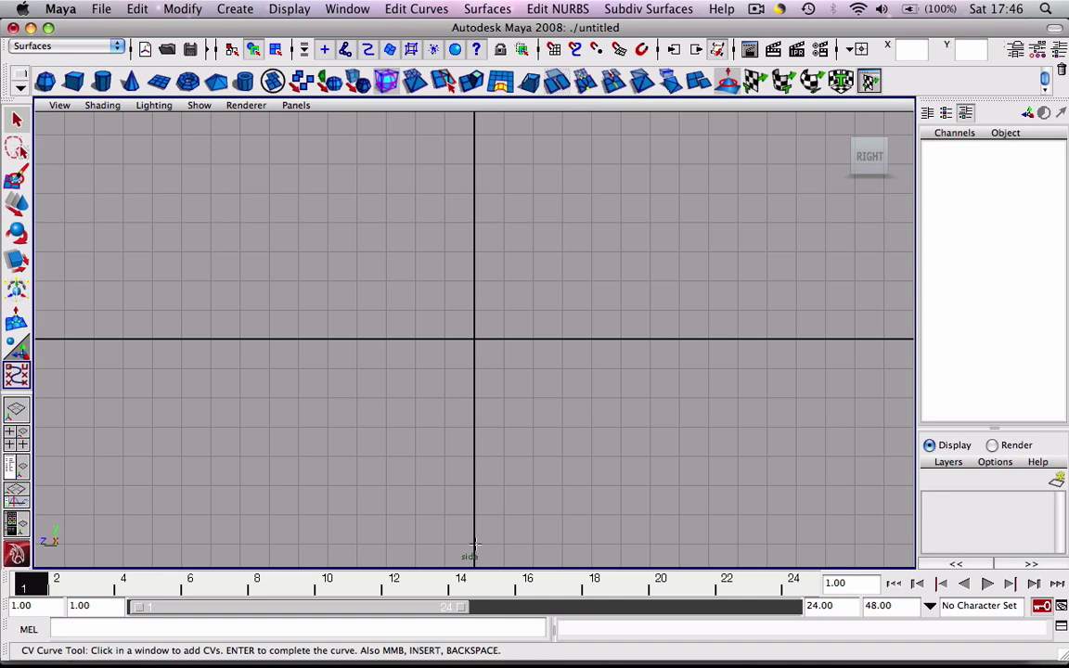
key("x")
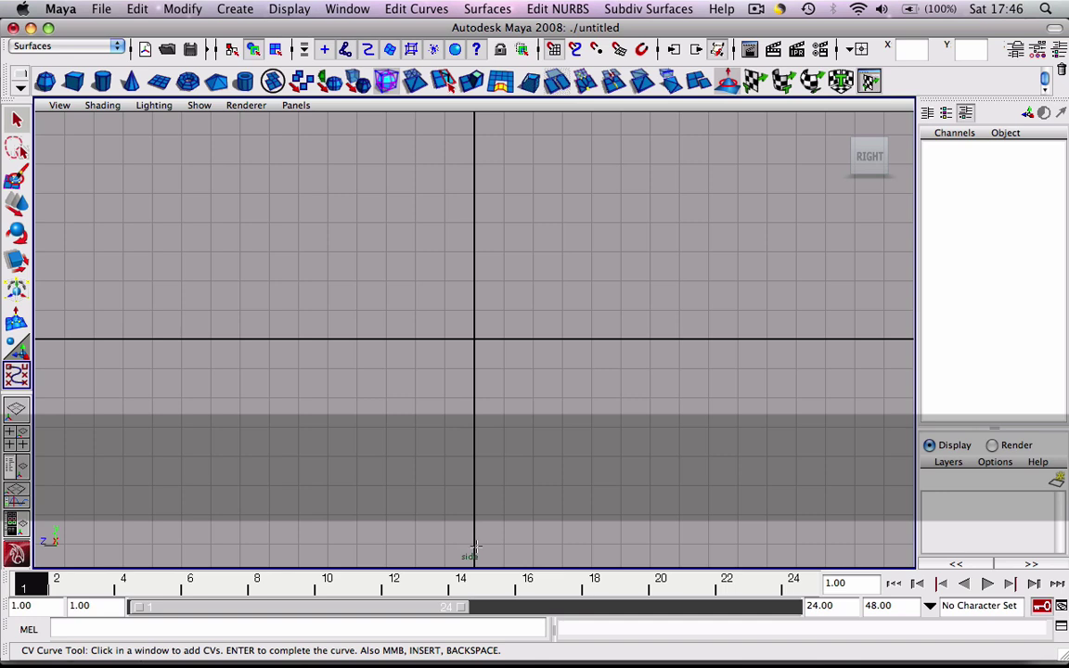
Step: Place CVs from the origin out along the base and up the outer wall
left_click(475, 544)
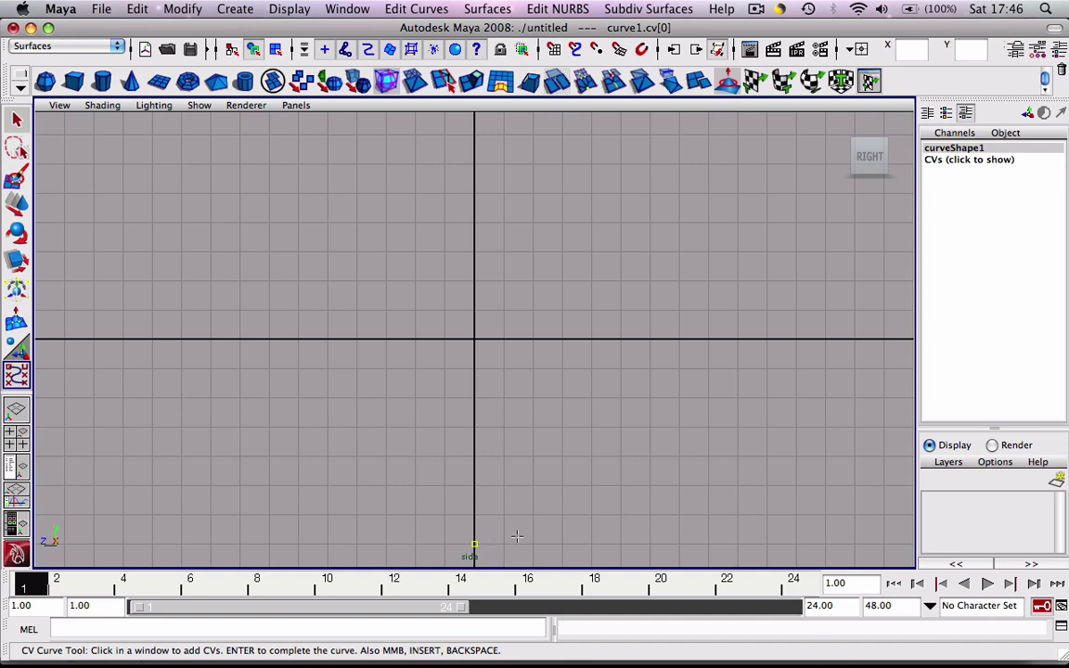
left_click(516, 538)
left_click(543, 521)
left_click(561, 503)
left_click(574, 478)
left_click(580, 447)
left_click(584, 410)
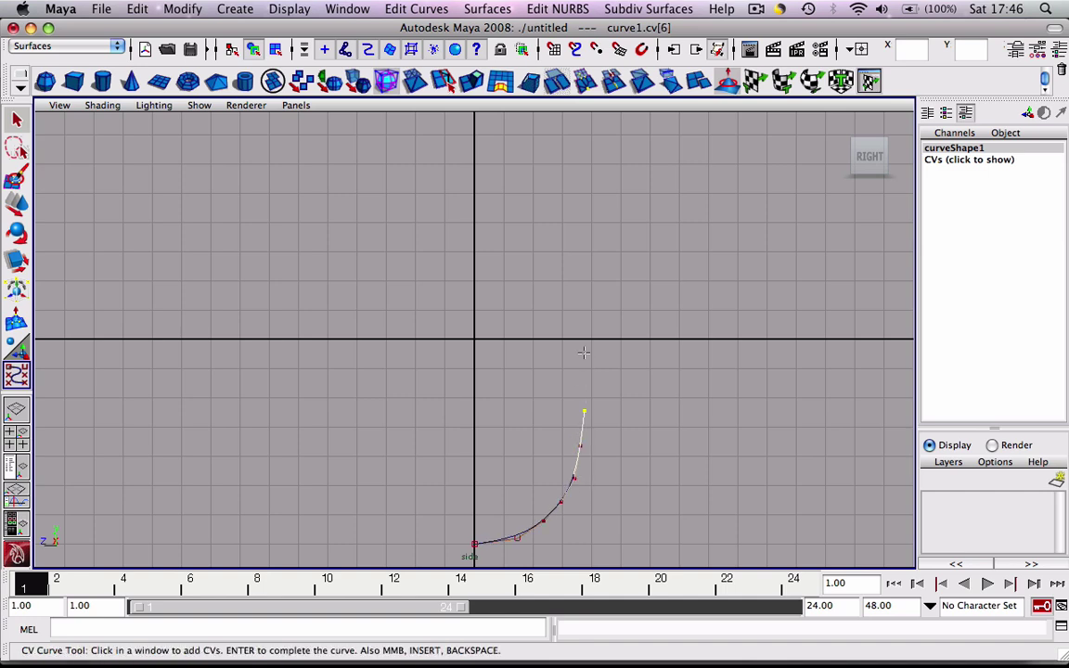
left_click(585, 388)
left_click(582, 345)
Step: Curve the profile inward at the neck and flare it outward into the lip
left_click(574, 328)
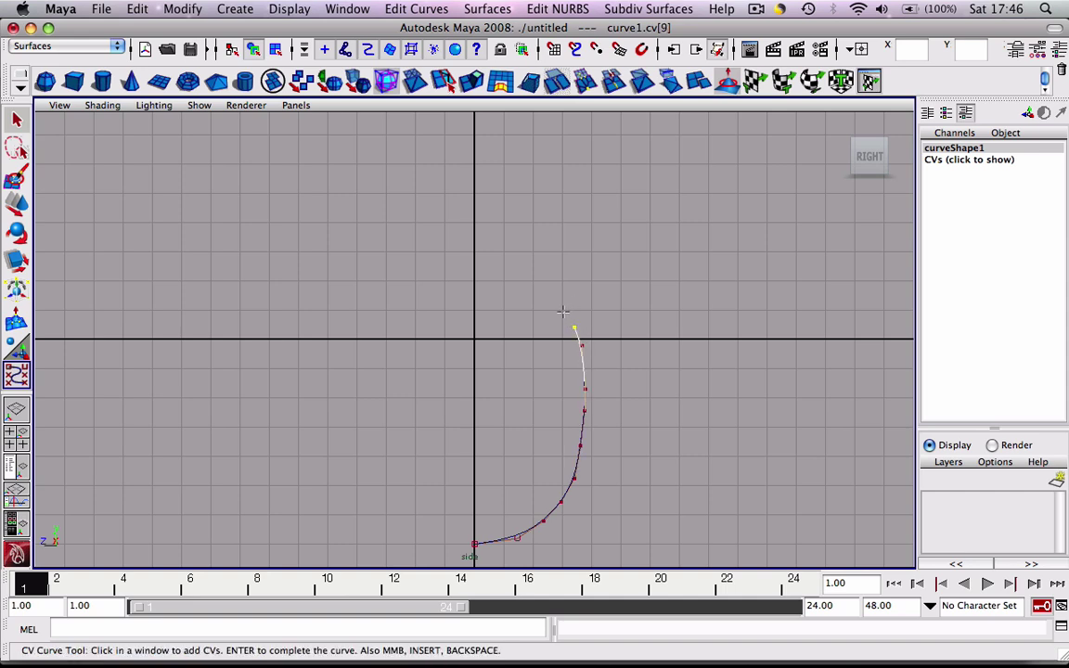
left_click(561, 317)
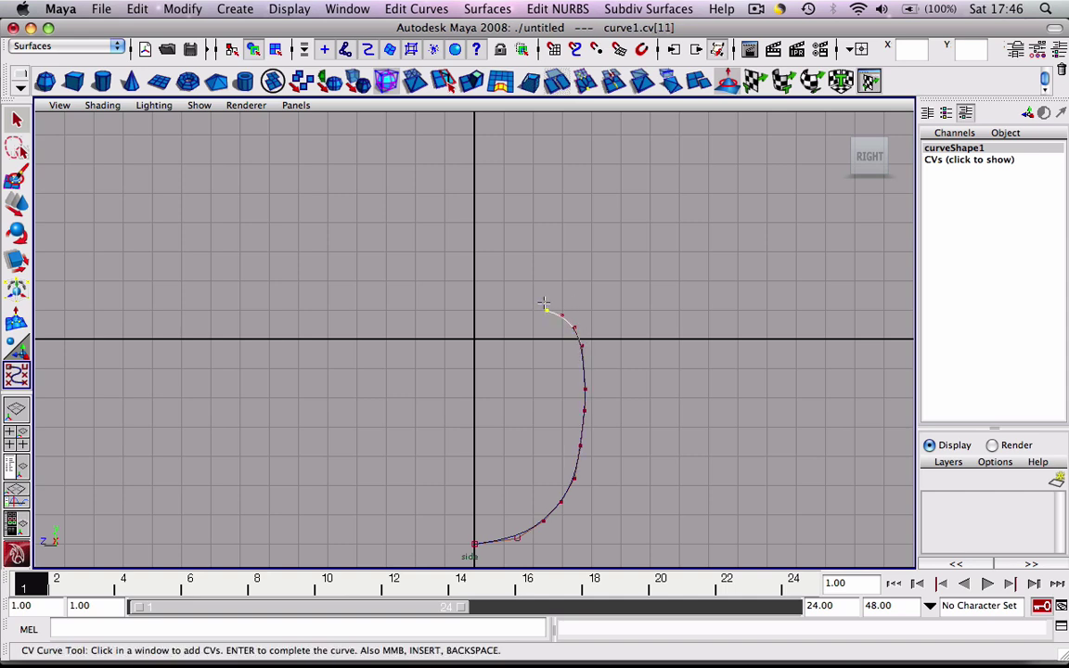
left_click(547, 310)
left_click(545, 303)
left_click(543, 295)
left_click(546, 286)
left_click(554, 280)
left_click(567, 275)
left_click(583, 271)
Step: Give the lip thickness and trace its inner side back down the neck
left_click(585, 266)
left_click(584, 266)
left_click(583, 268)
left_click(565, 269)
left_click(554, 278)
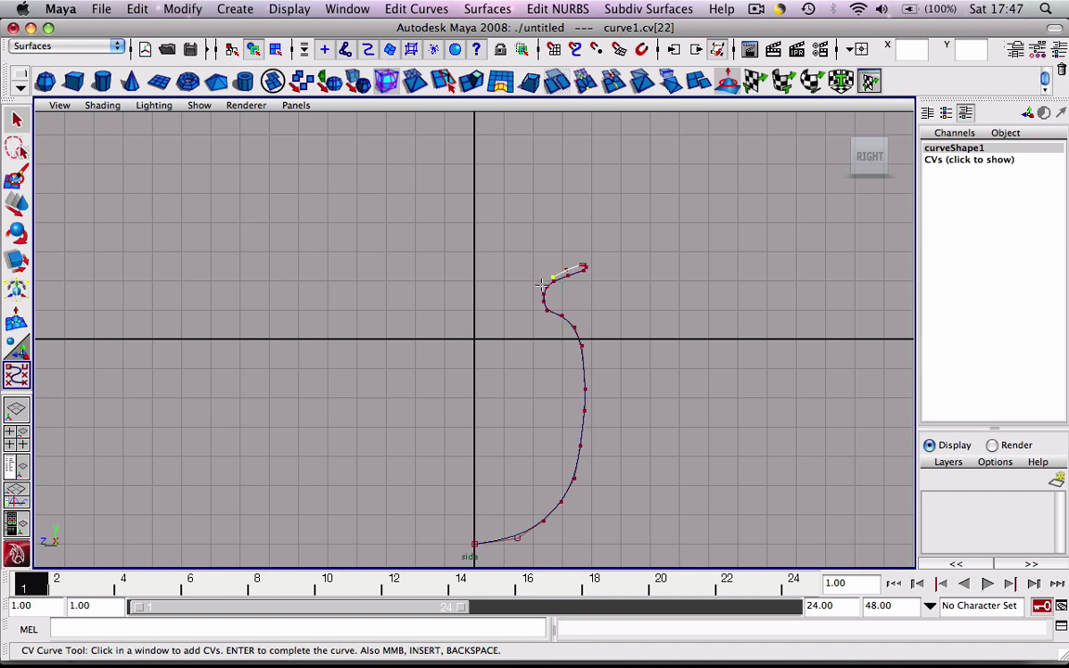
left_click(545, 286)
left_click(540, 295)
left_click(540, 306)
Step: Trace the inner wall down to the base and snap the final CV to the origin
left_click(545, 317)
left_click(565, 329)
left_click(577, 352)
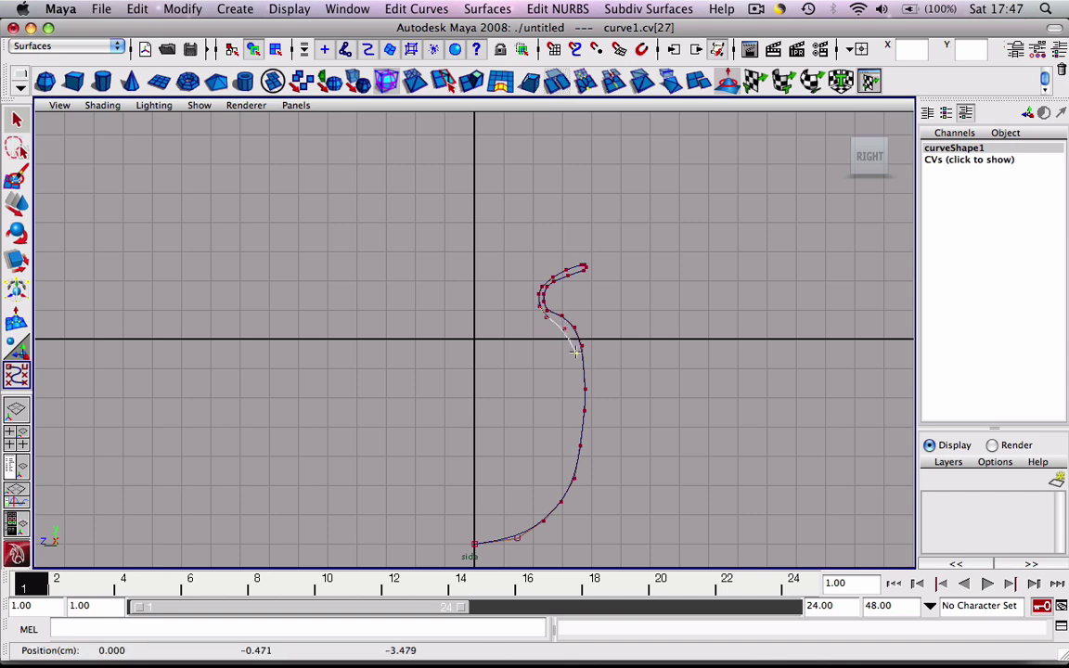
left_click(576, 399)
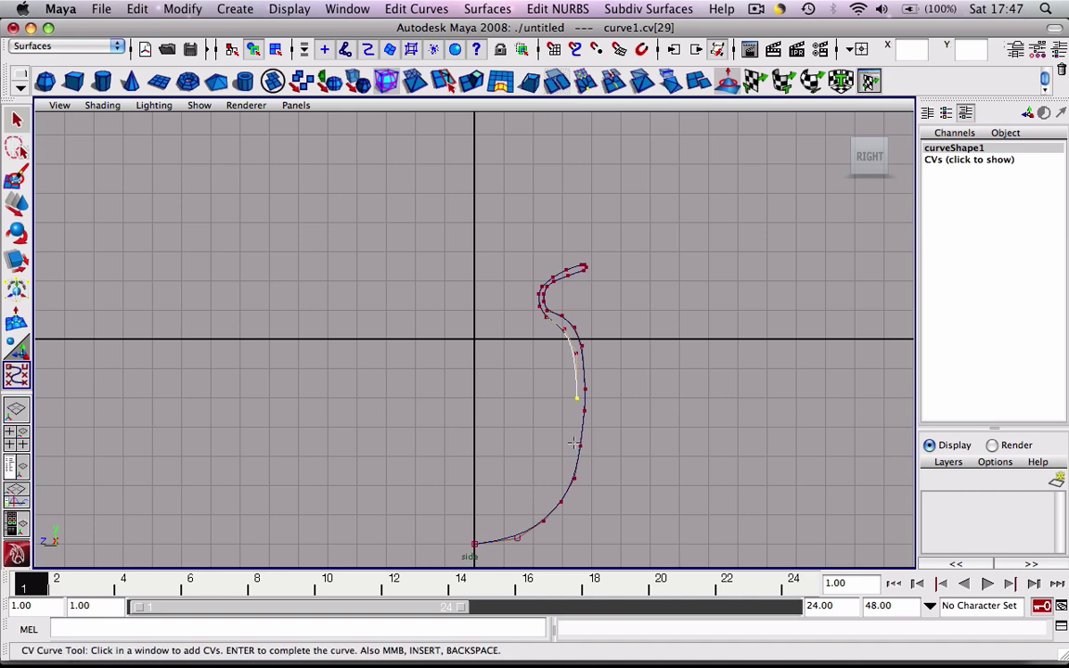
left_click(575, 445)
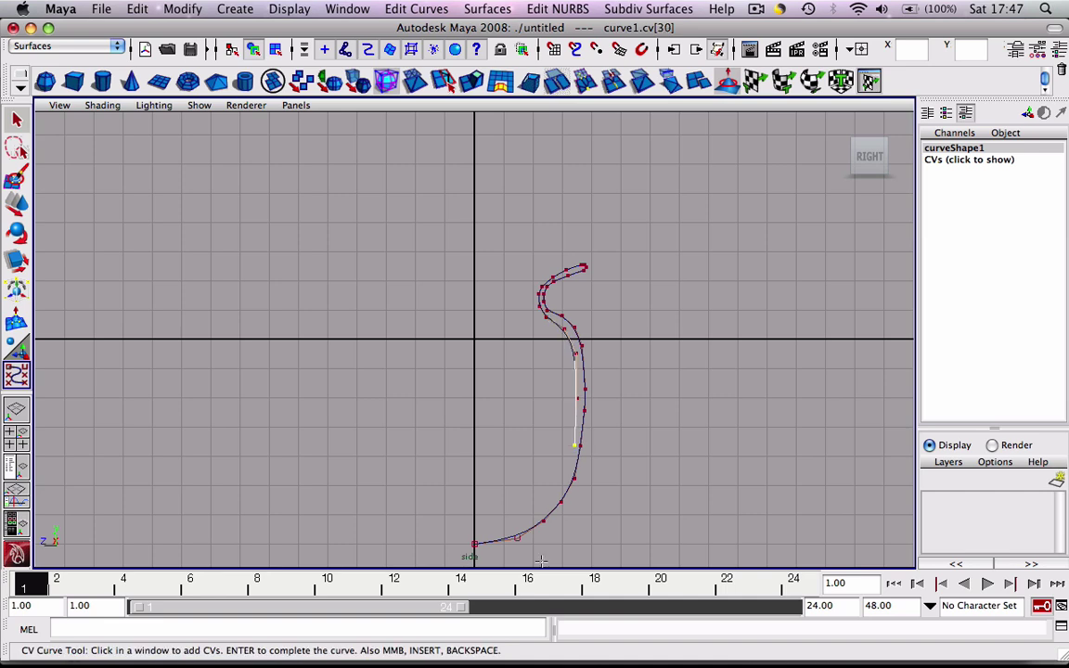
left_click(556, 493)
left_click(533, 518)
left_click(513, 530)
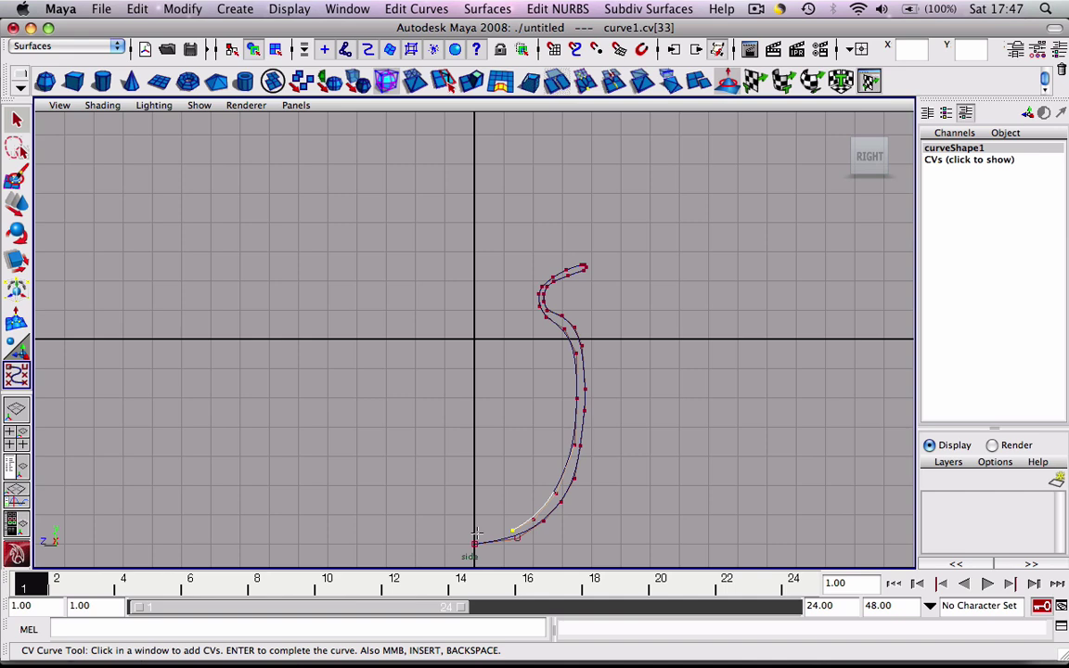
key("x")
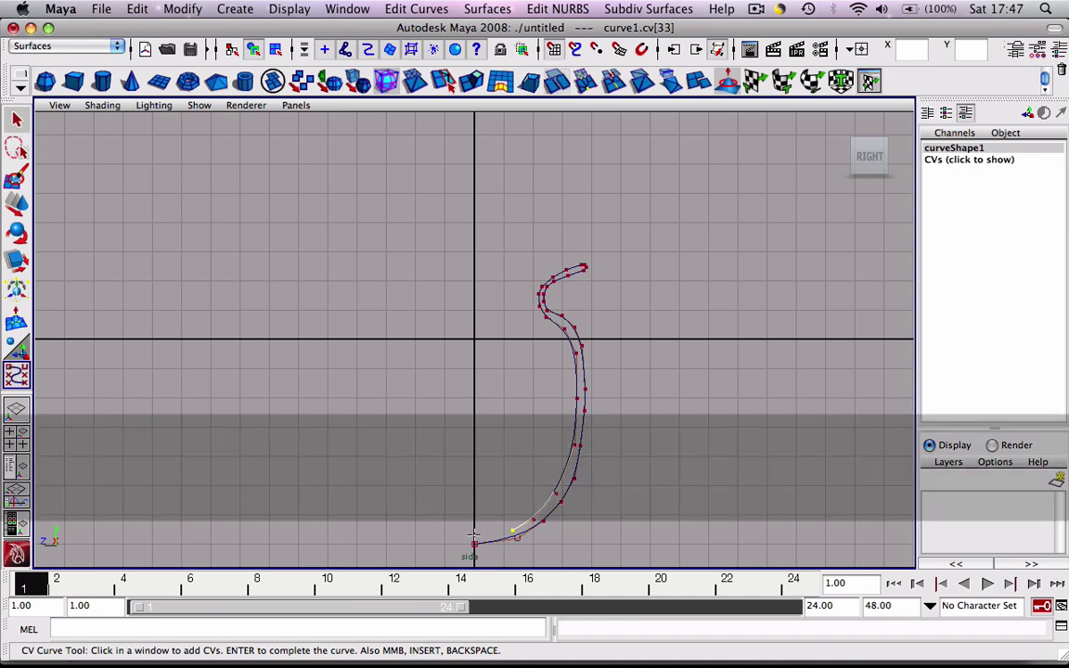
left_click(474, 538)
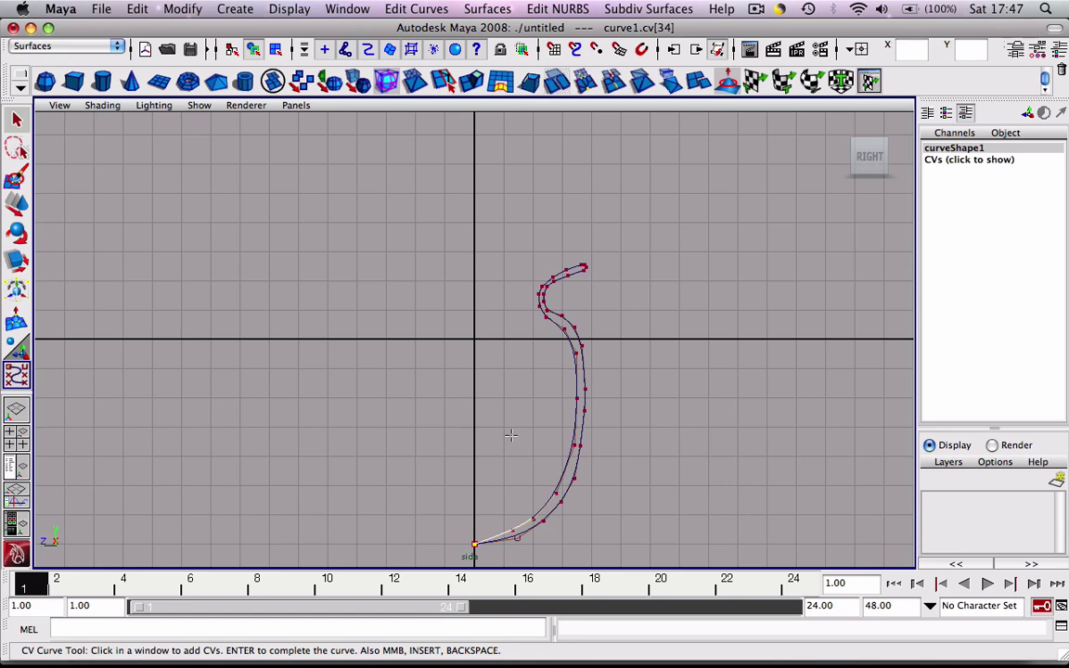
Step: Finish curve1, return to Object Mode, and maximize the perspective view with the curve selected
left_click(16, 119)
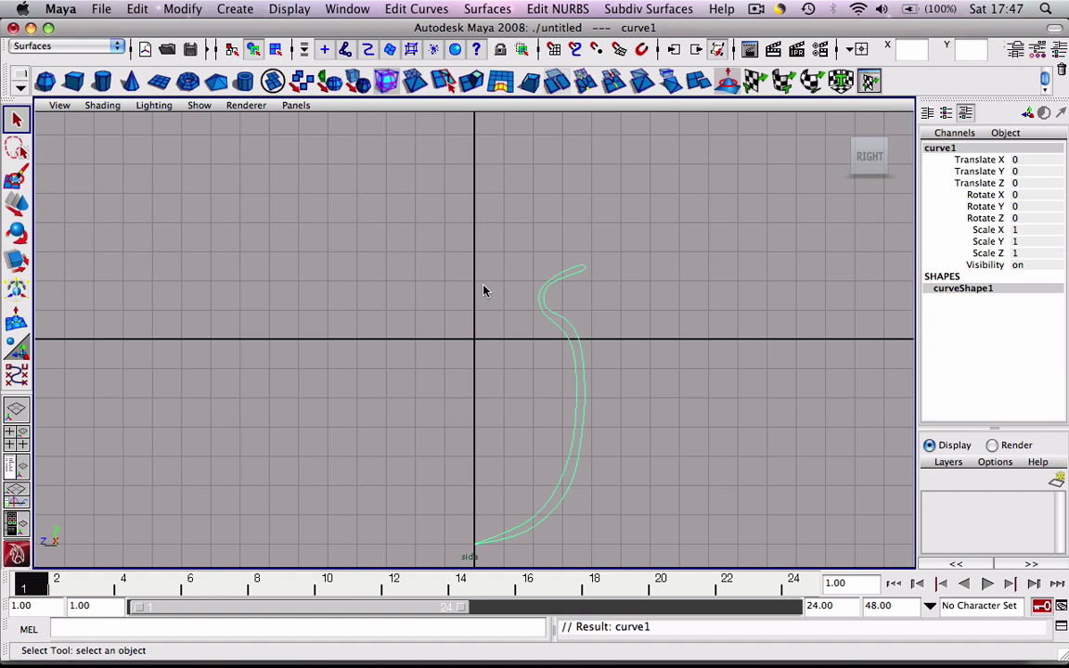
right_click_drag(568, 279, 603, 268)
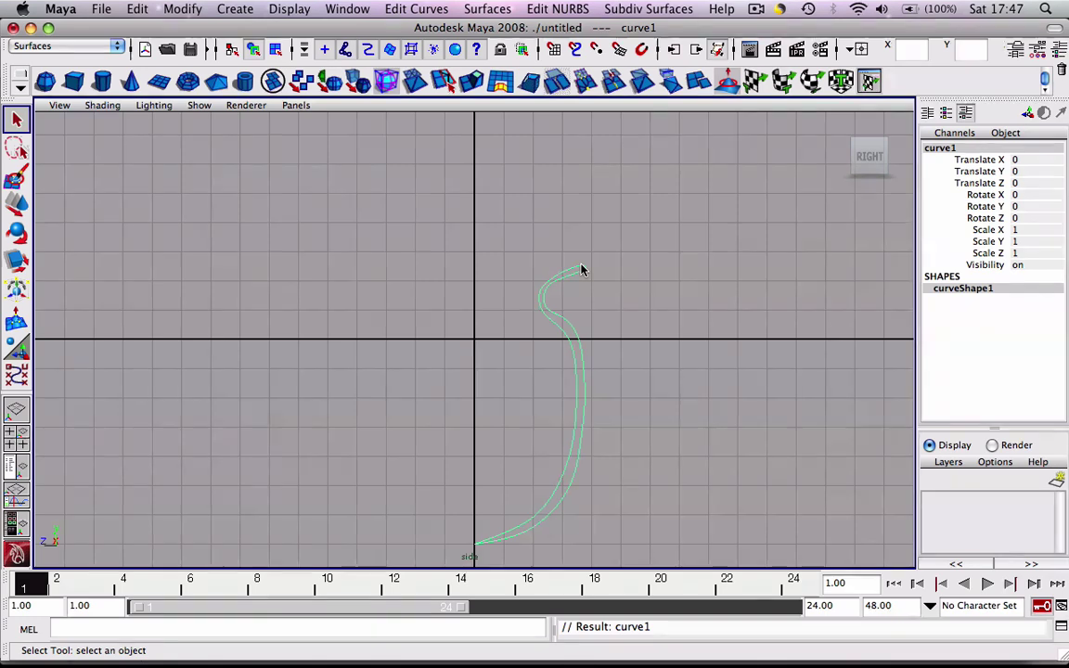
key("space")
left_click(847, 218)
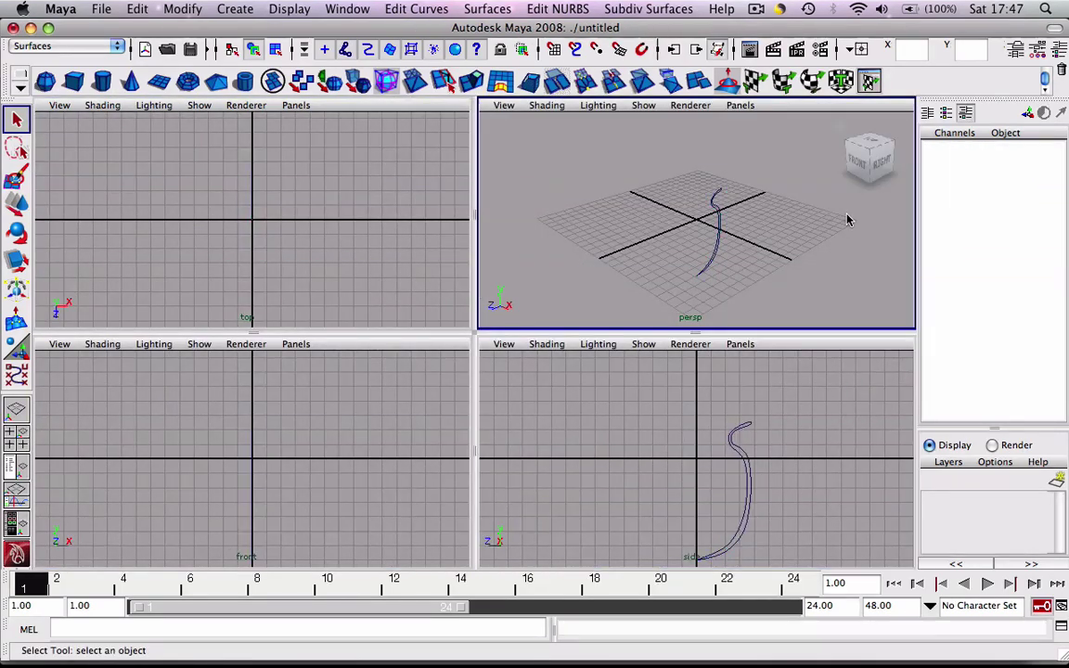
key("space")
left_click(522, 291)
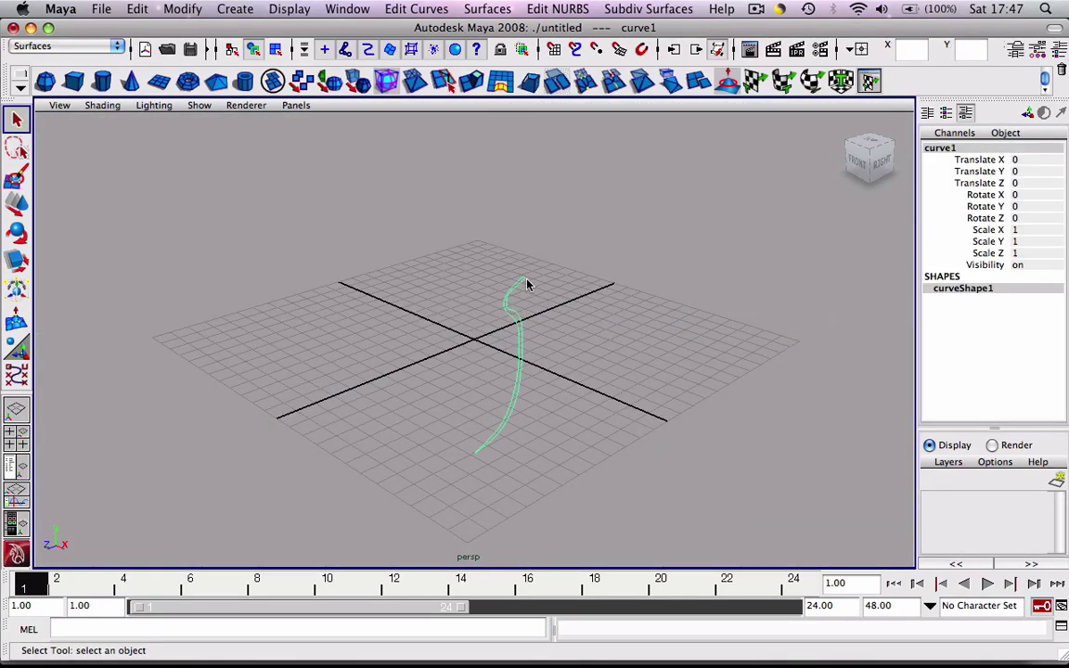
Step: Move curve1 up along Y to 6.871 so its base meets the grid origin
key("f")
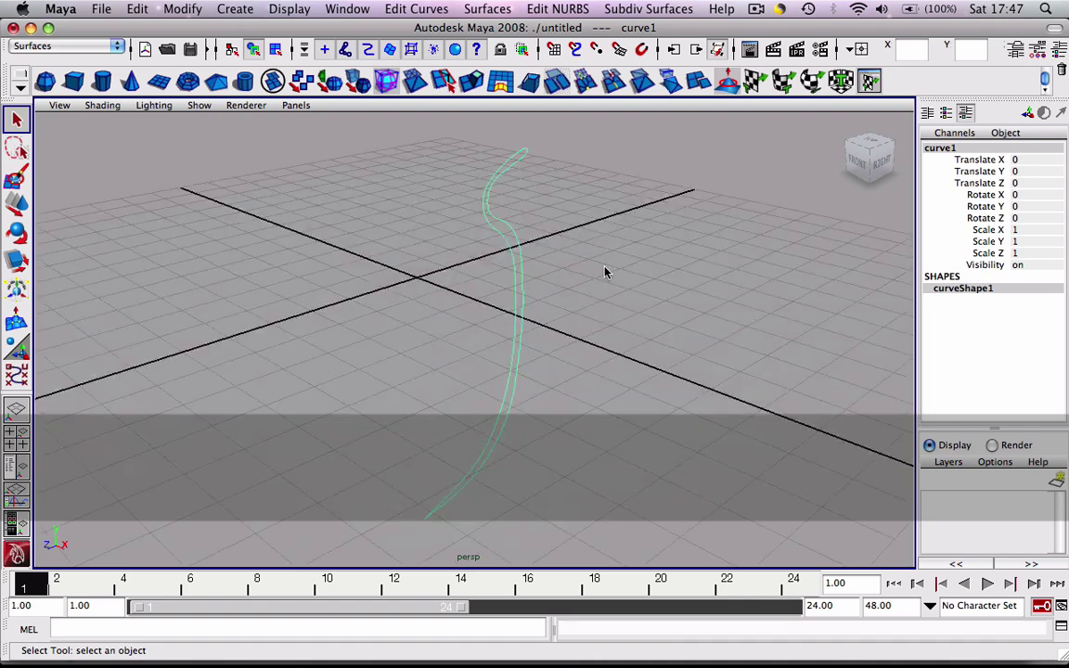
left_click_drag(604, 272, 501, 246, "super")
key("w")
left_click_drag(428, 216, 432, 90)
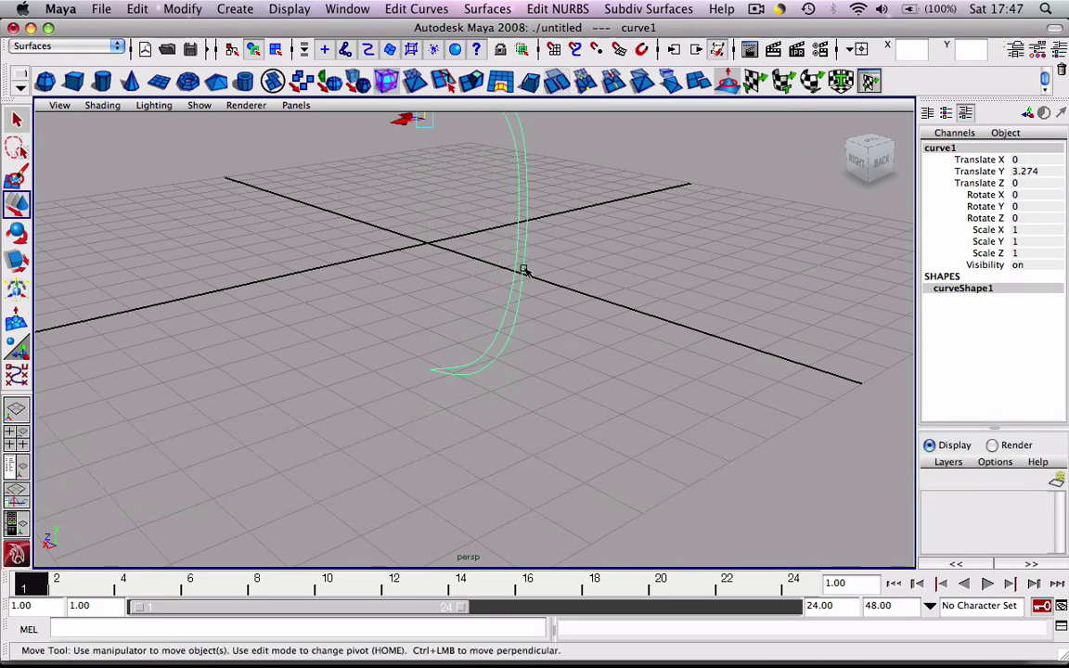
right_click_drag(520, 269, 445, 186, "super")
left_click_drag(446, 187, 442, 99)
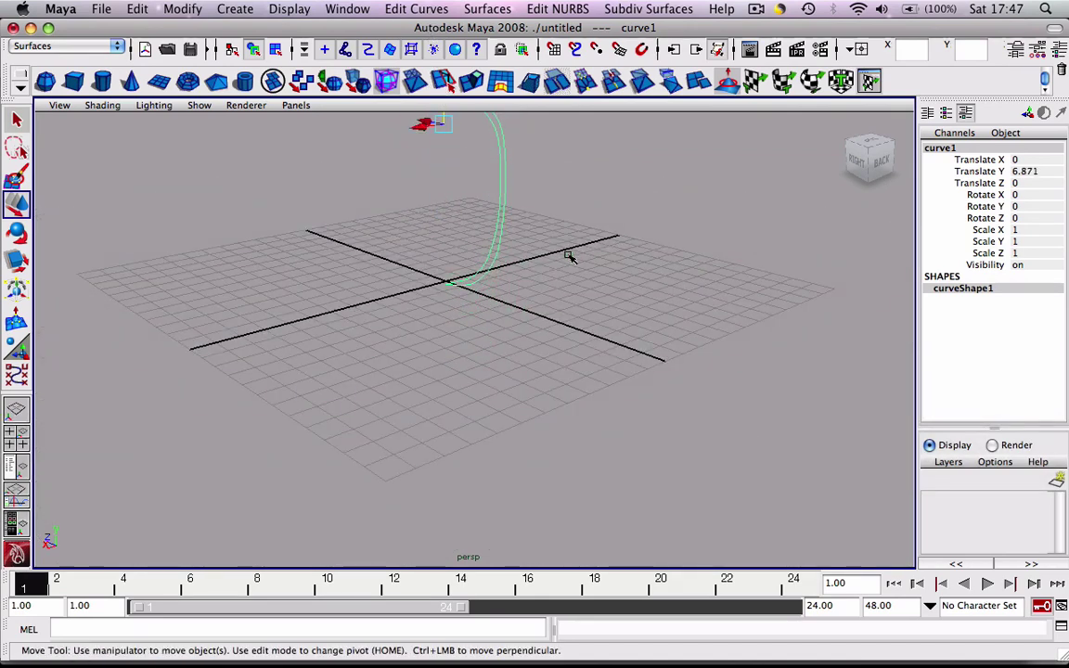
left_click_drag(568, 255, 393, 305, "super")
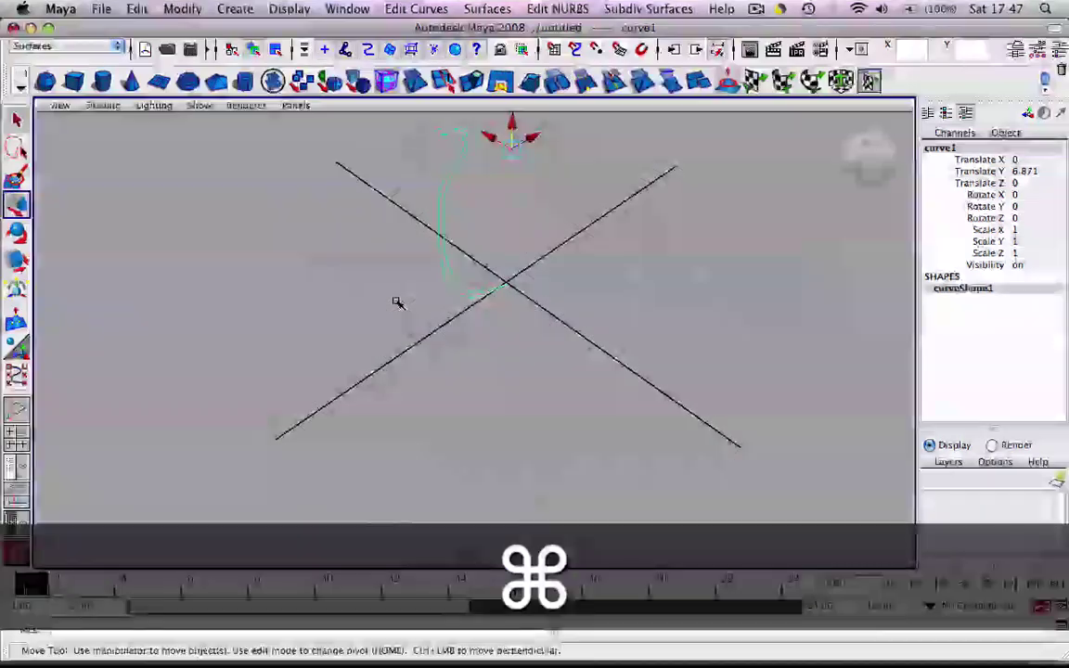
key("f")
left_click_drag(549, 339, 532, 292, "super")
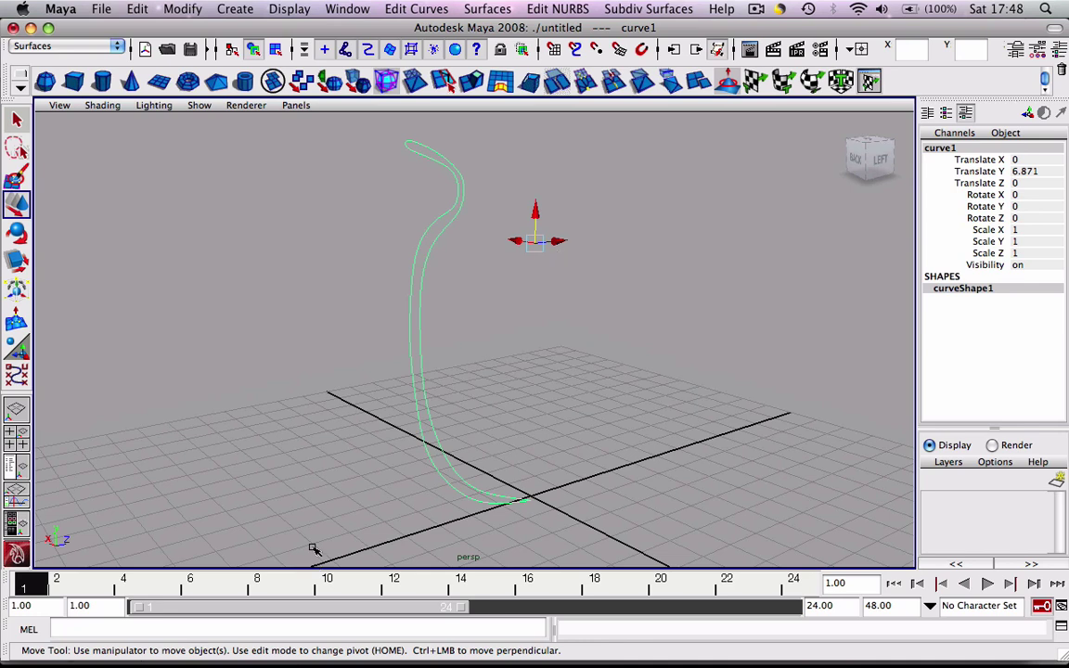
key("q")
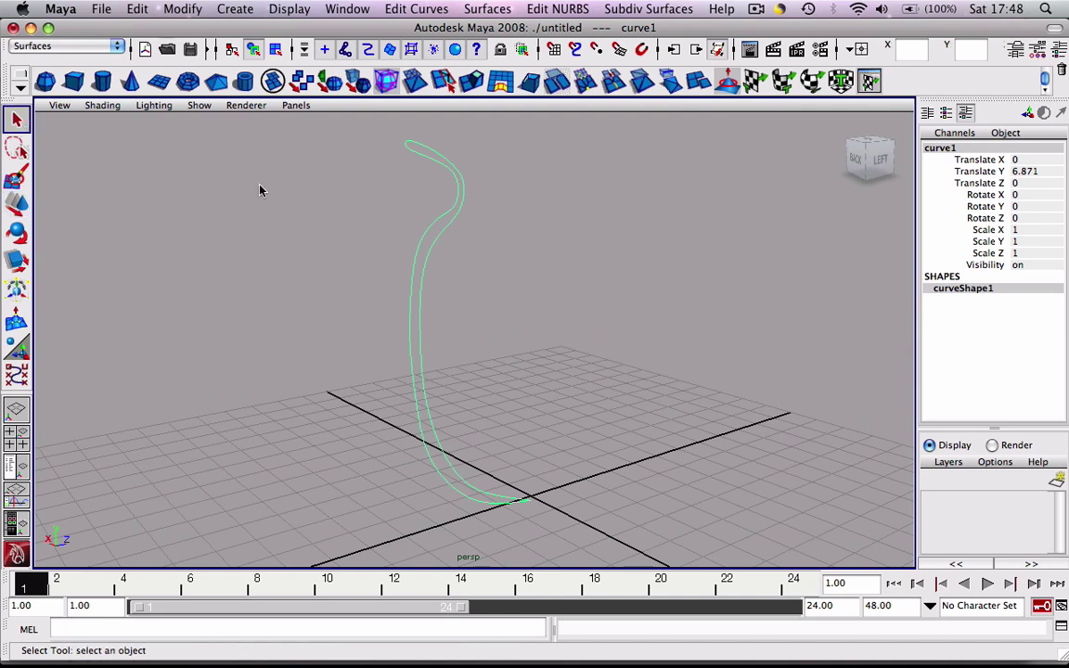
left_click(63, 47)
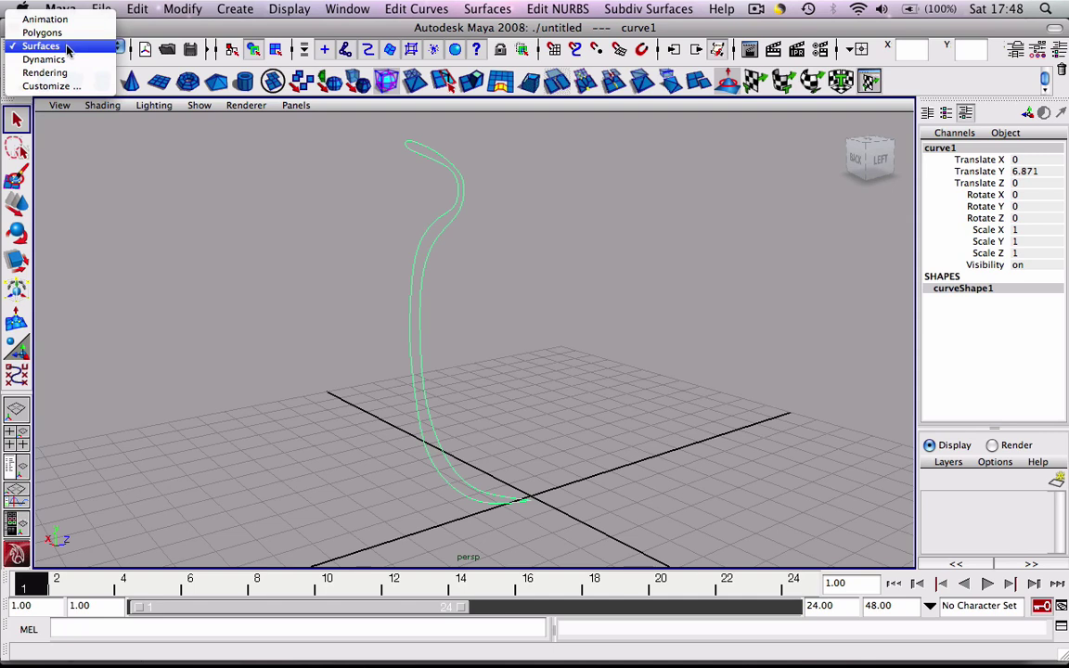
left_click(43, 33)
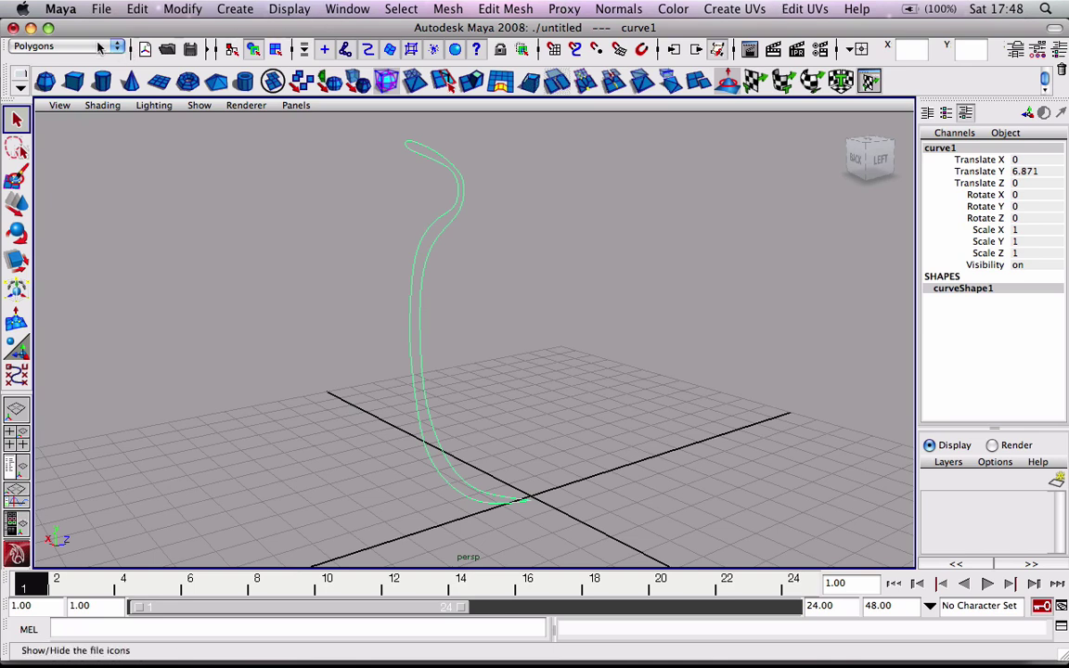
left_click(118, 45)
left_click(78, 61)
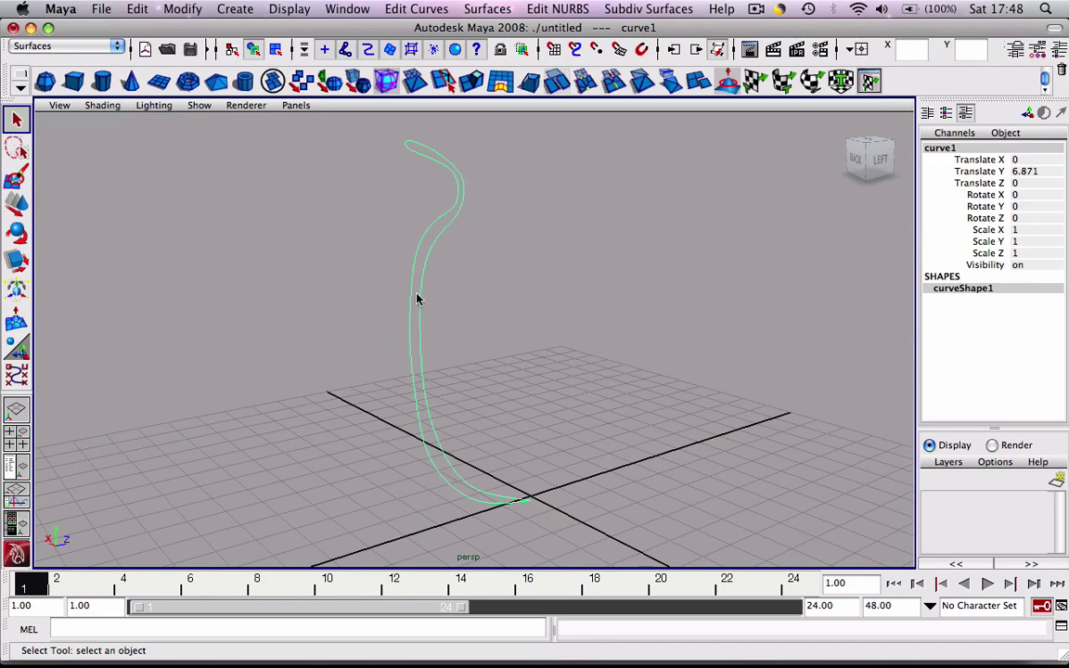
Step: Revolve curve1 into revolvedSurface1 and view it smooth-shaded
left_click(496, 13)
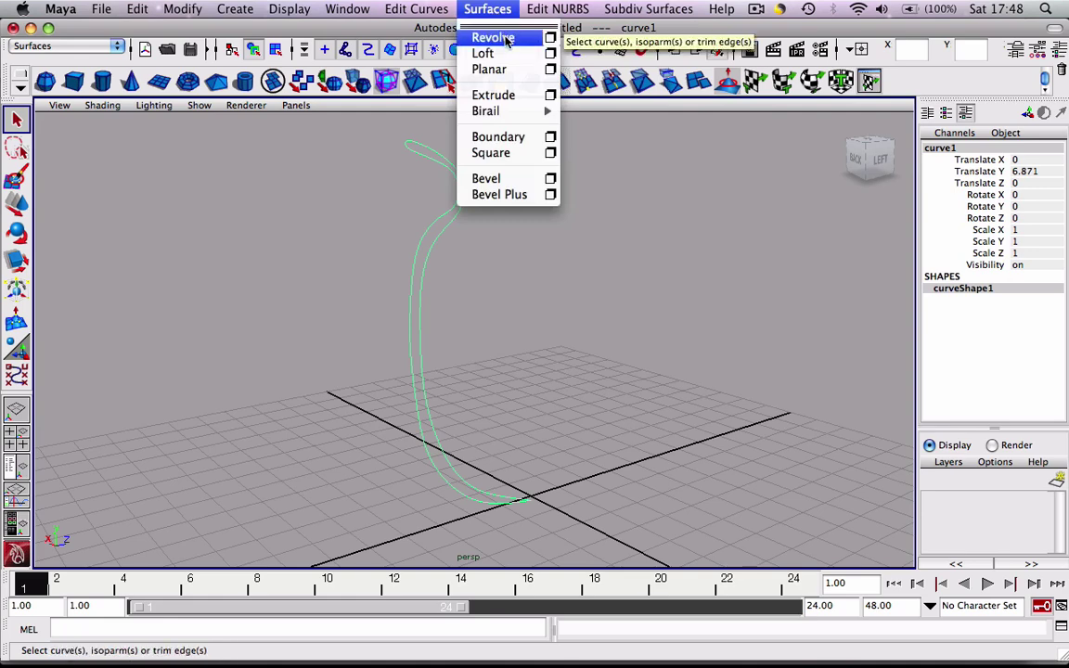
left_click(507, 39)
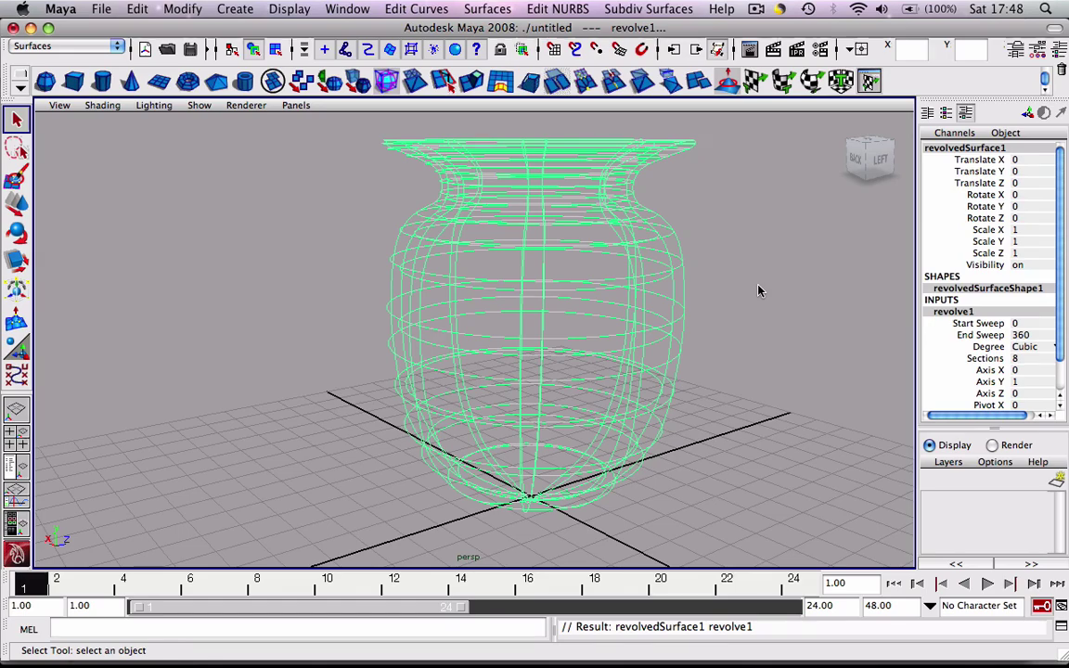
key("5")
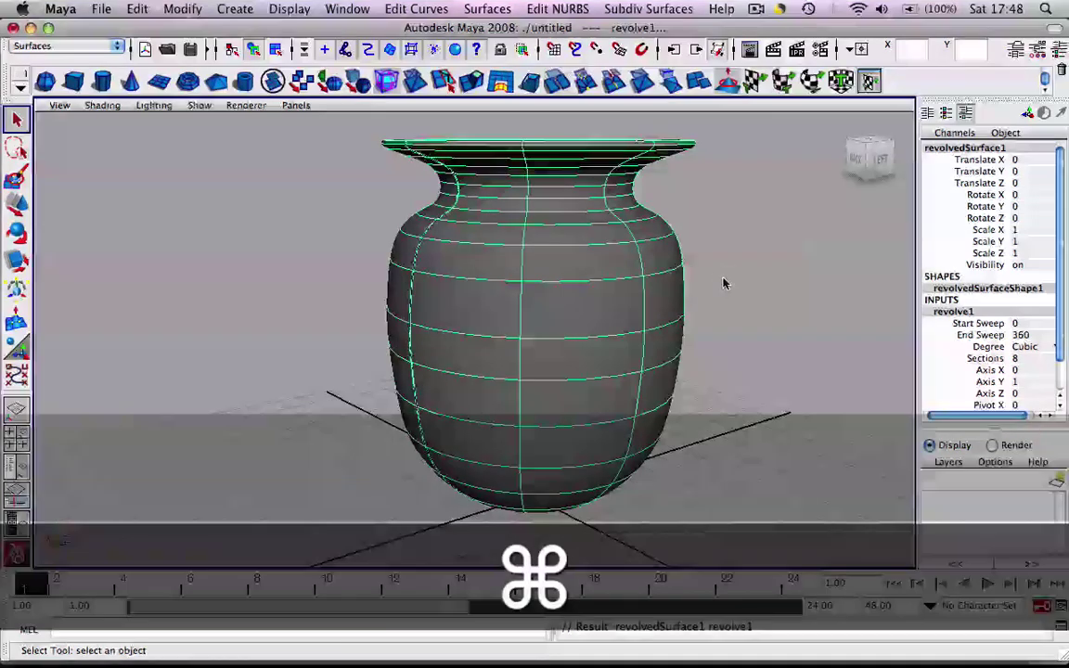
left_click_drag(726, 284, 664, 310, "alt")
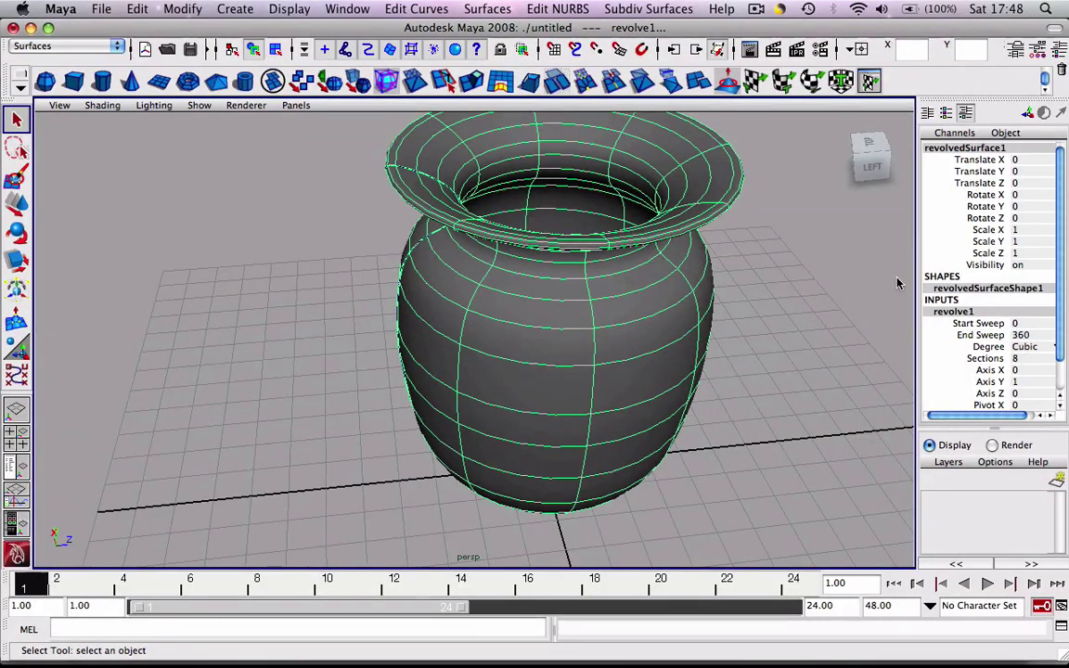
Step: In the revolve1 Attribute Editor, try End Sweep at 180, then restore it to 360
left_click(1018, 52)
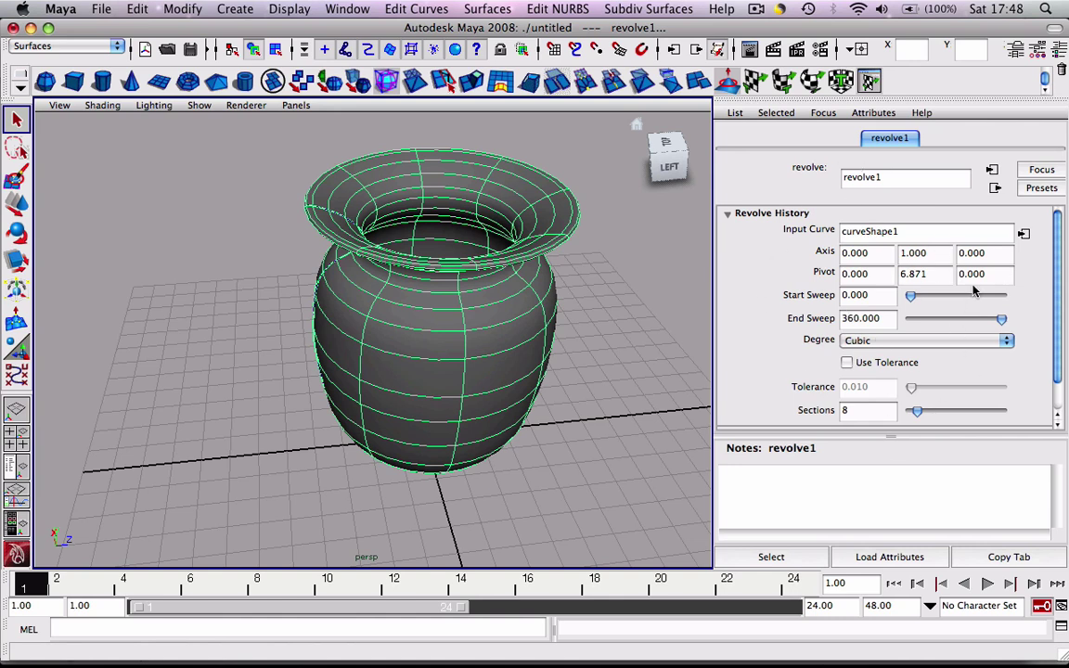
left_click_drag(1002, 319, 953, 342)
left_click(876, 319)
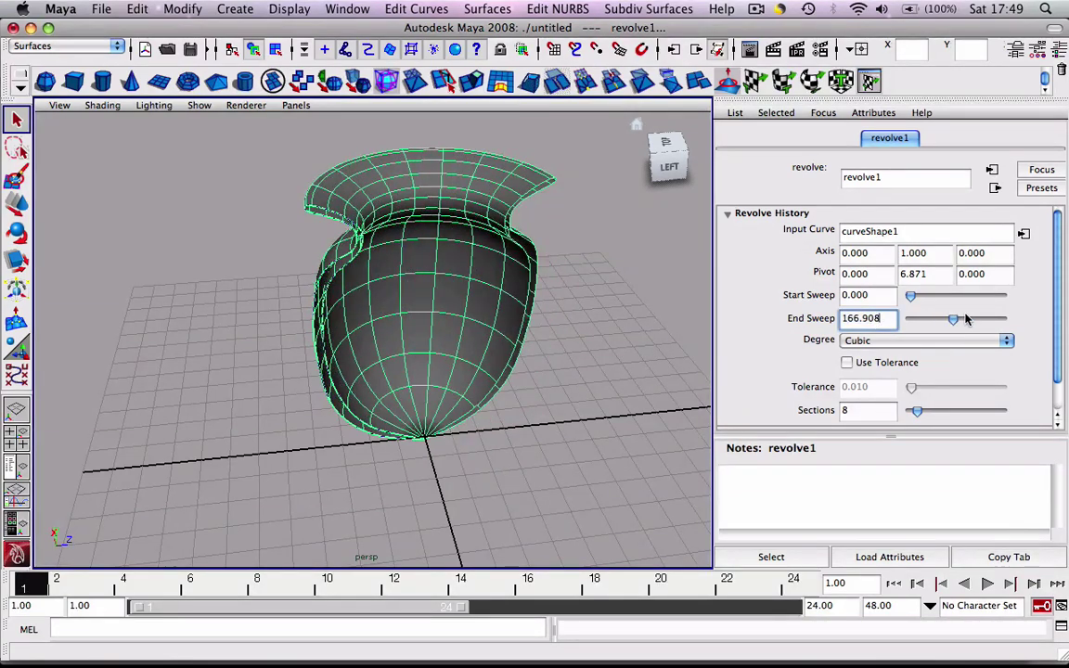
key("BackSpace")
key("BackSpace")
key("BackSpace")
key("BackSpace")
key("BackSpace")
type("80")
key("Return")
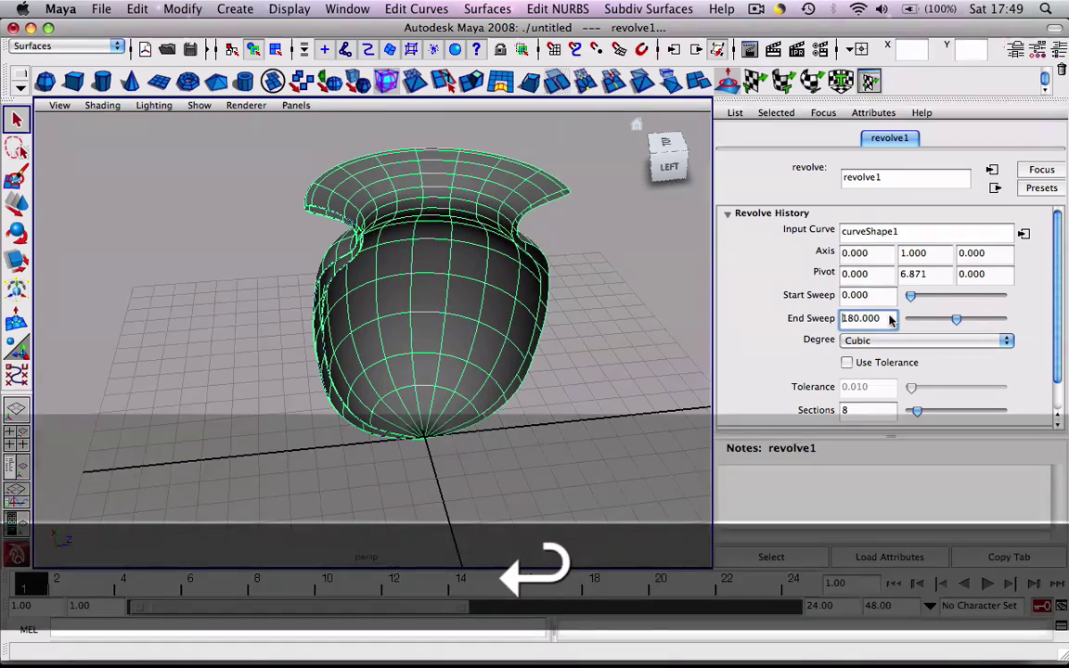
left_click_drag(510, 369, 594, 343, "alt")
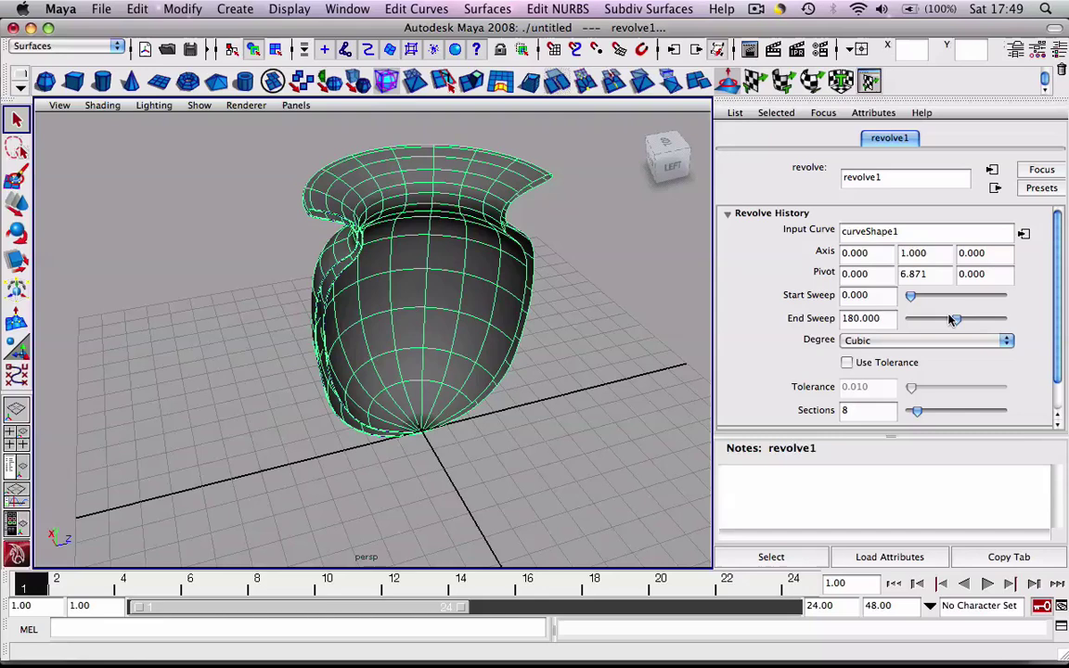
left_click_drag(957, 318, 1040, 329)
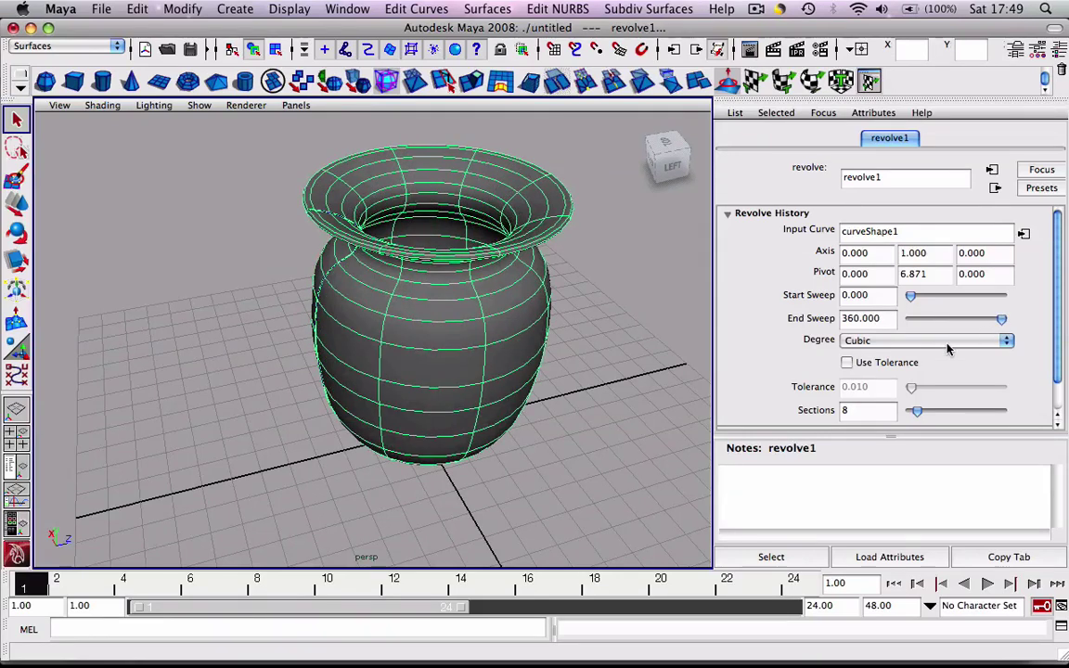
Step: Set revolve1 Sections to 21 in the Attribute Editor
scroll(1062, 281, "down", 2)
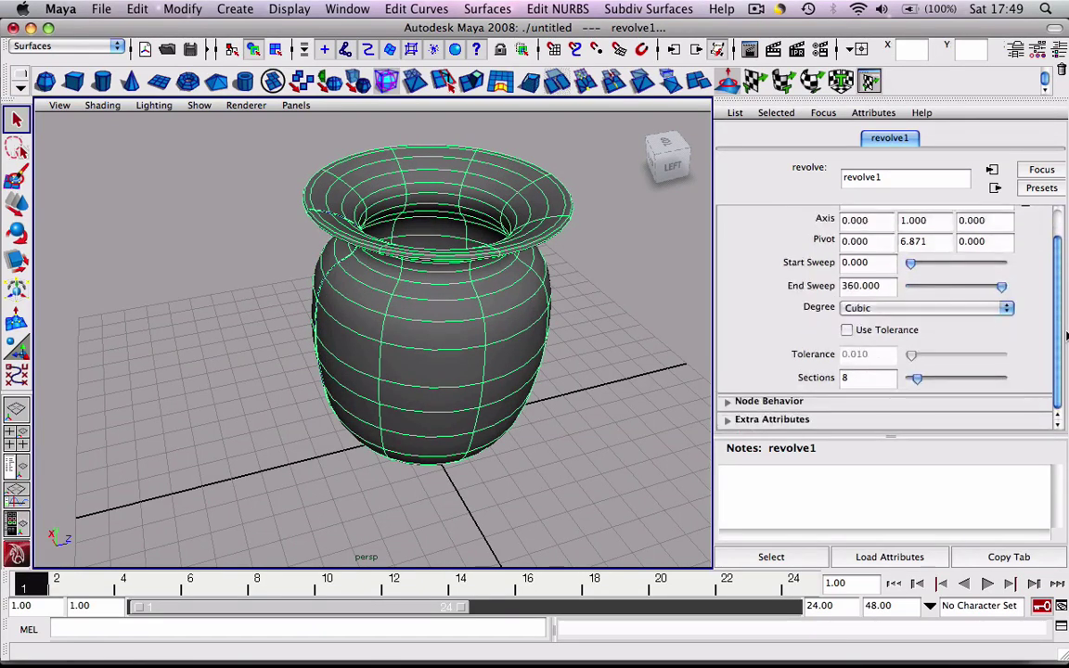
mouse_move(924, 385)
left_mouse_down()
mouse_move(947, 383)
mouse_move(912, 383)
mouse_move(955, 382)
mouse_move(918, 383)
mouse_move(935, 387)
mouse_move(928, 381)
left_mouse_up()
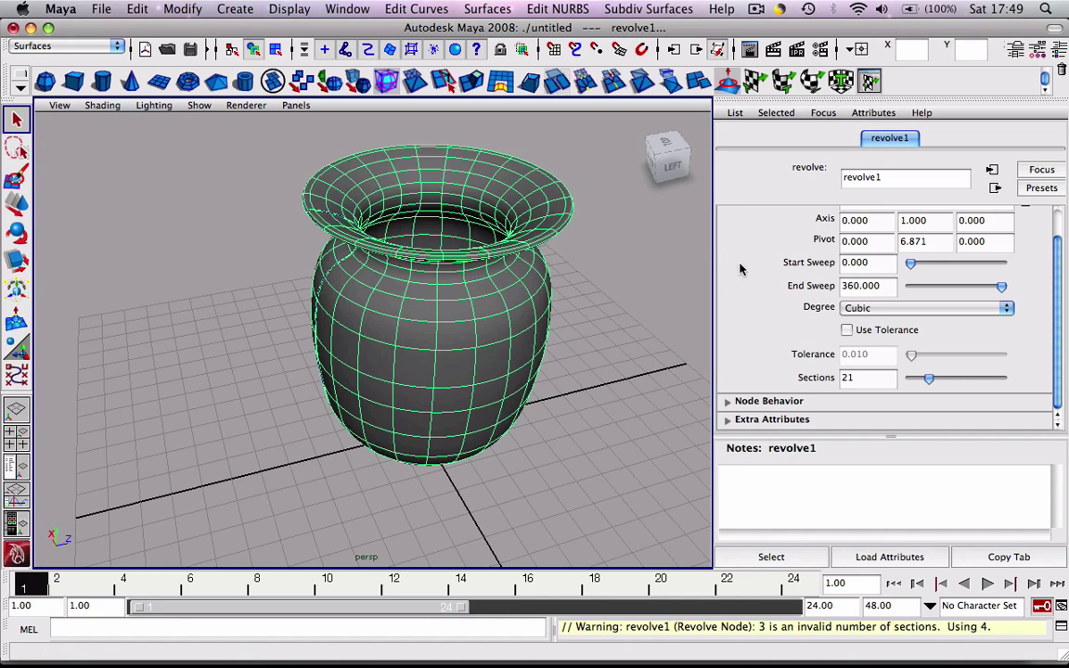
Step: Reselect the vase and render the current frame with Maya Software at 640×480
left_click(595, 253)
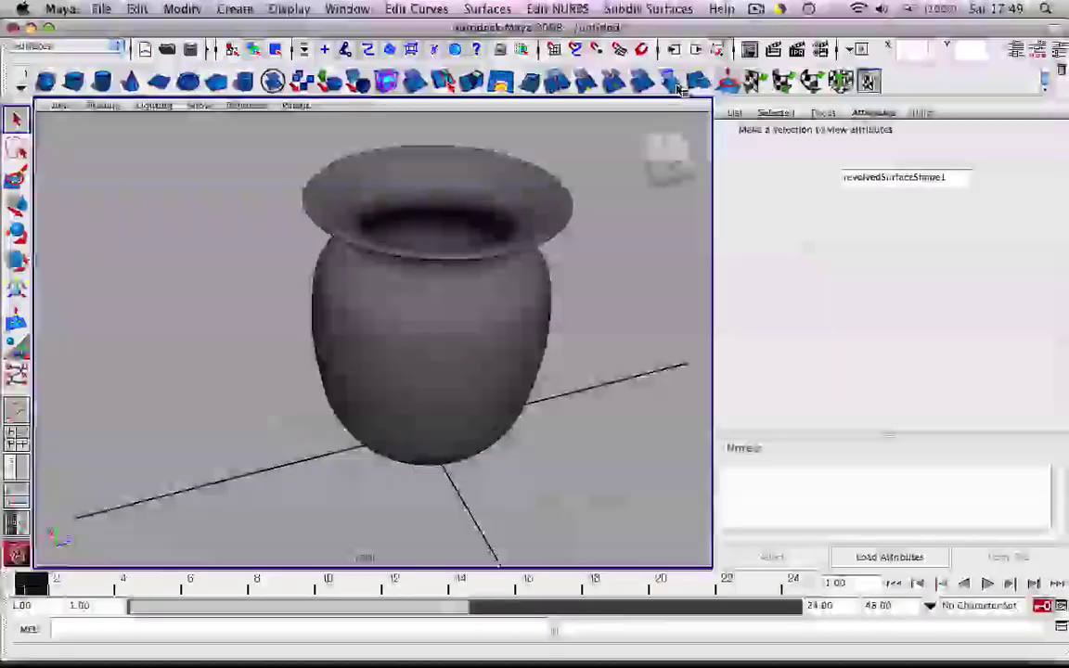
left_click(459, 228)
left_click(774, 51)
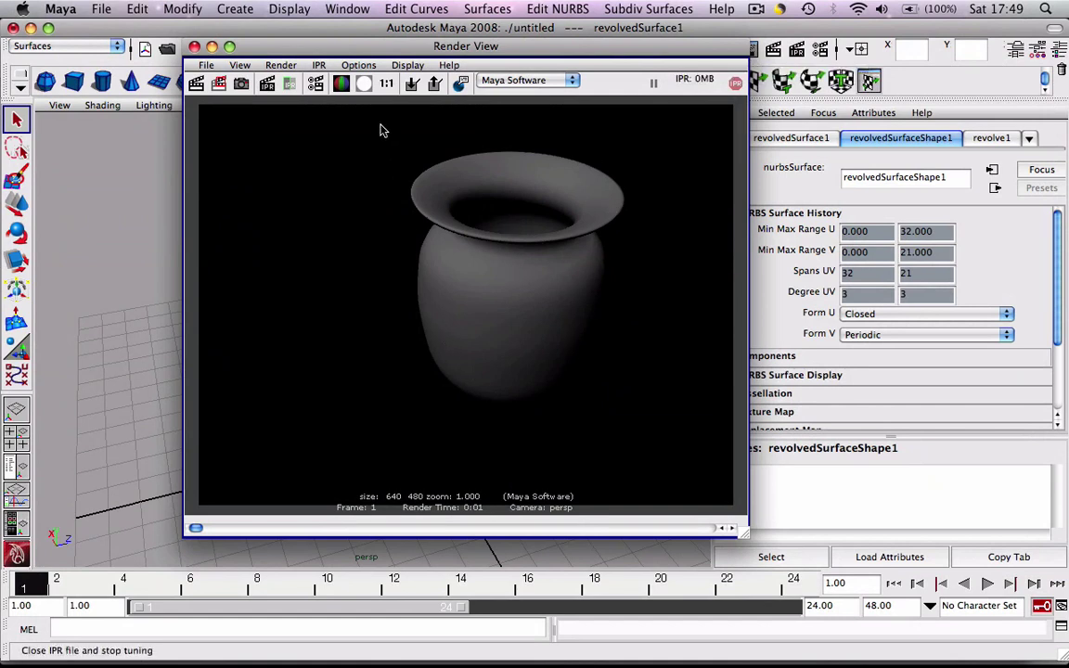
Step: Close the Render View and browse the Create menu, heading toward the Surfaces menu
left_click(194, 48)
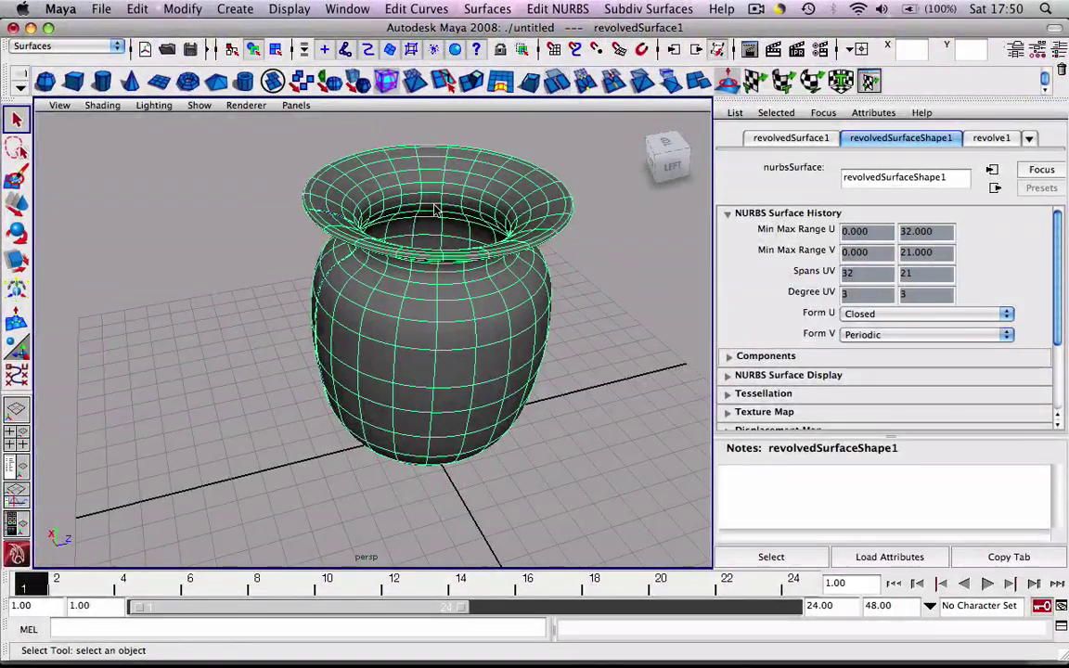
left_click(235, 10)
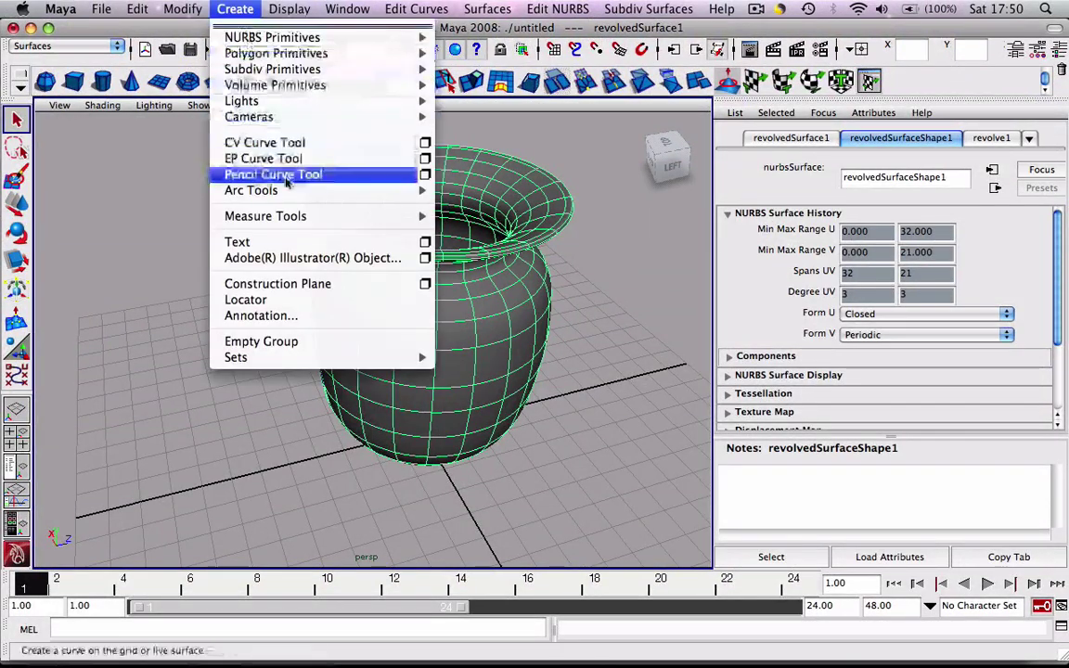
mouse_move(487, 9)
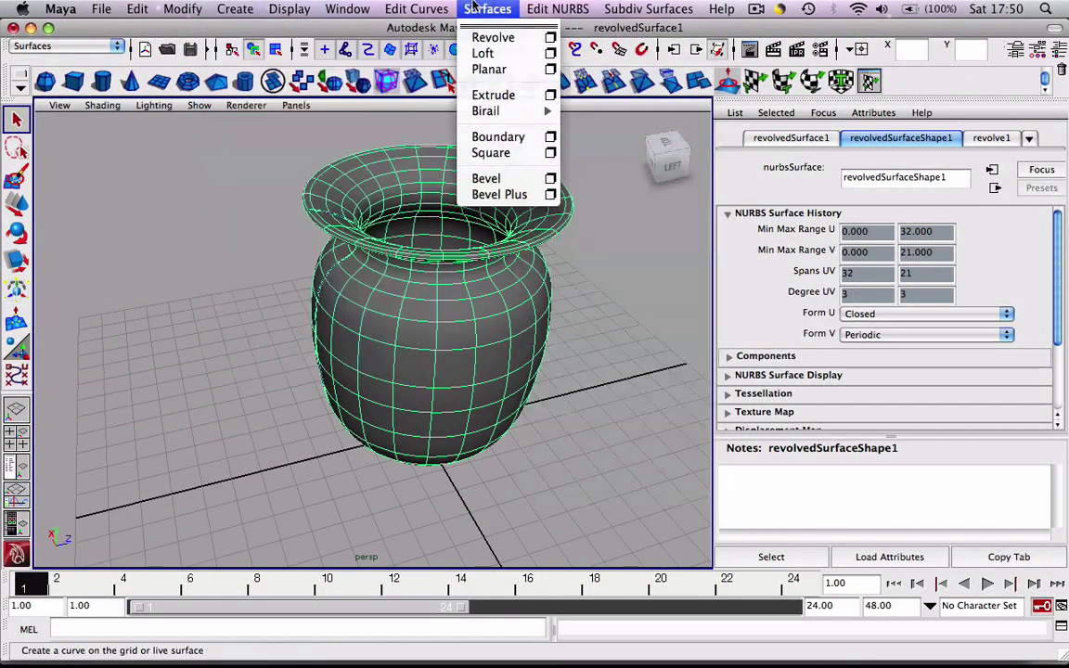